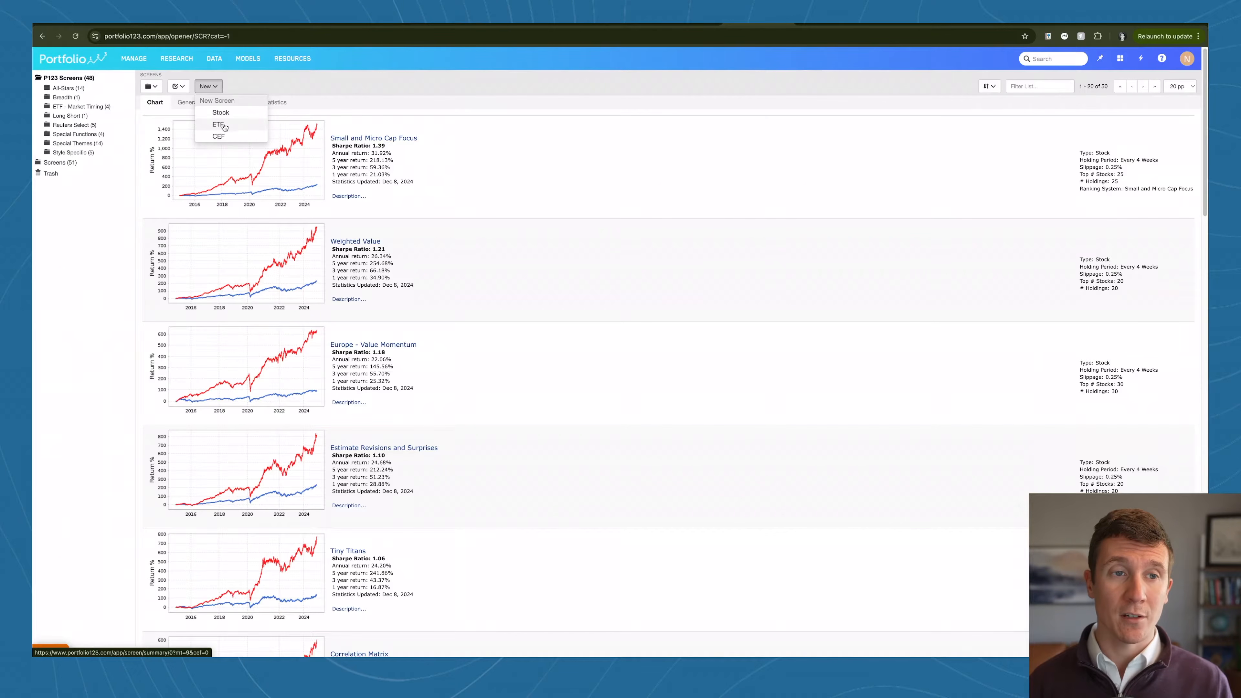
Step: Create a new stock screen and check the available stock universes, keeping Easy to Trade US
left_click(226, 113)
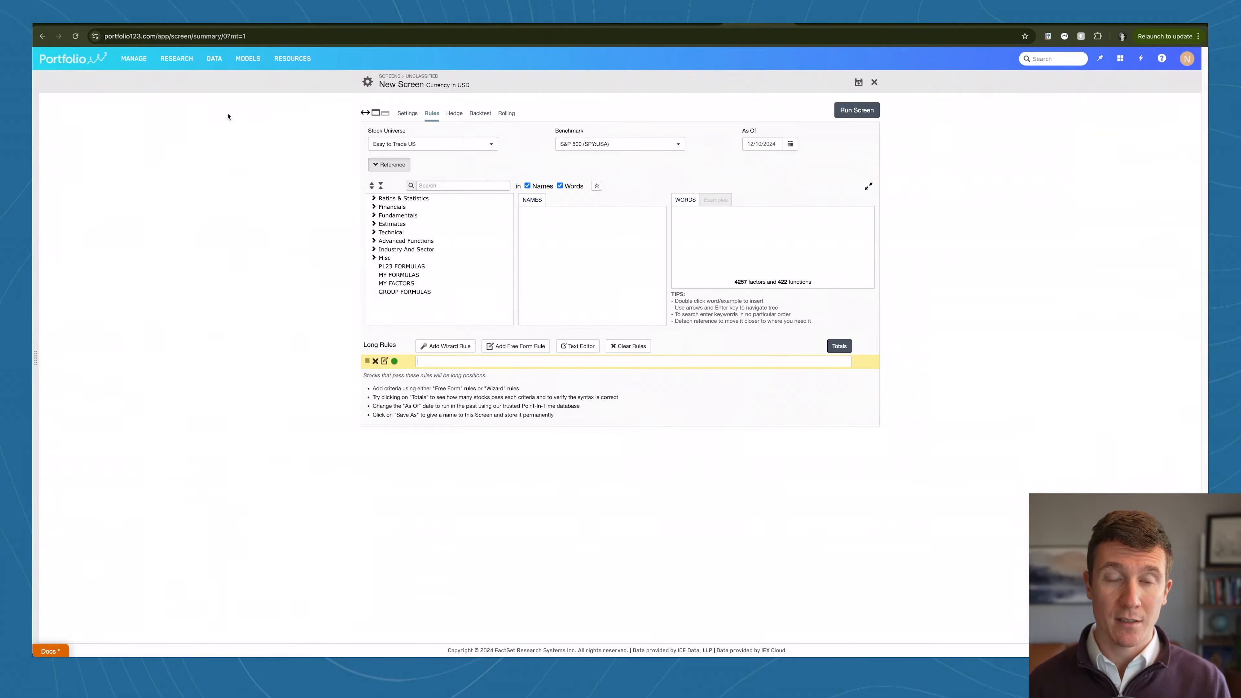
left_click(460, 145)
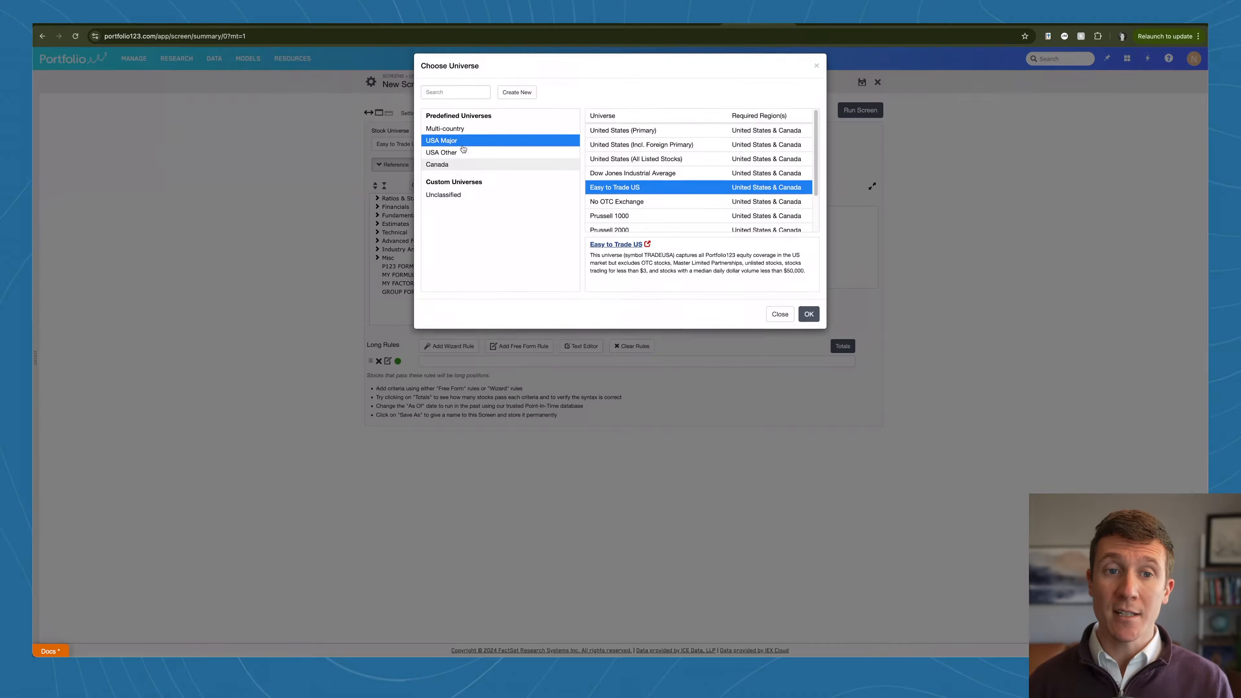
left_click(322, 190)
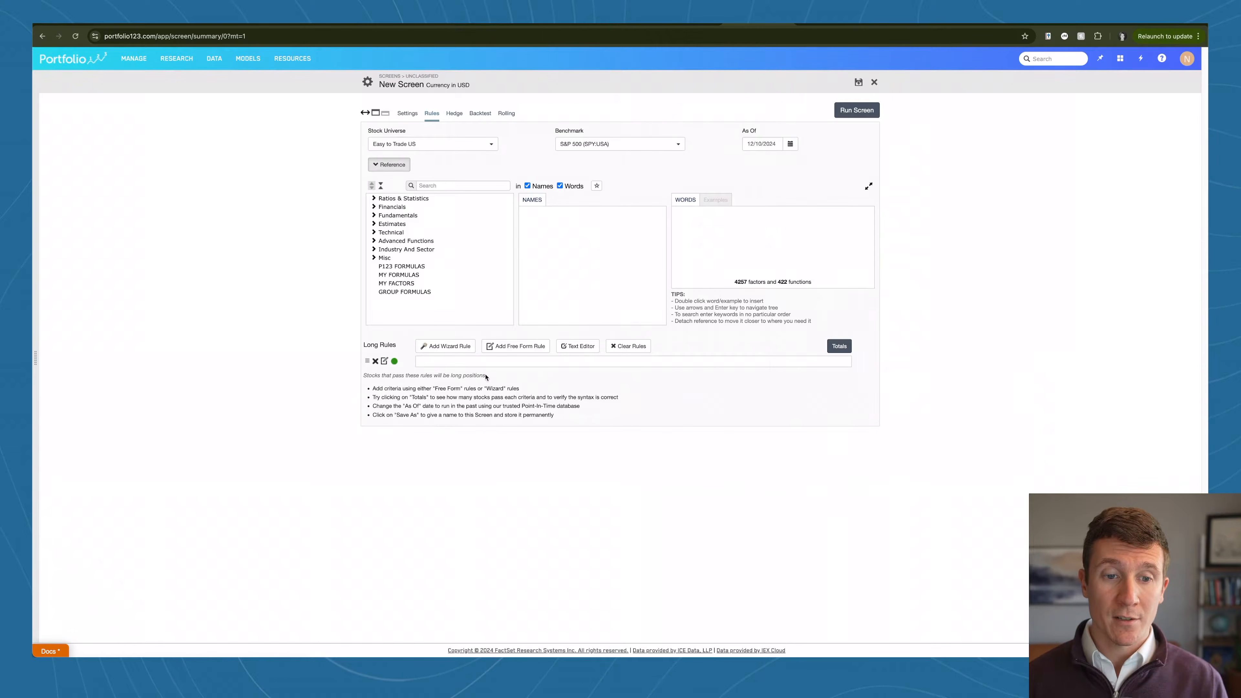
Step: Open the rule wizard and examine the Company Basics, Price and Volume, and Growth Rates categories, including the Volume and Price Surge rule
left_click(442, 350)
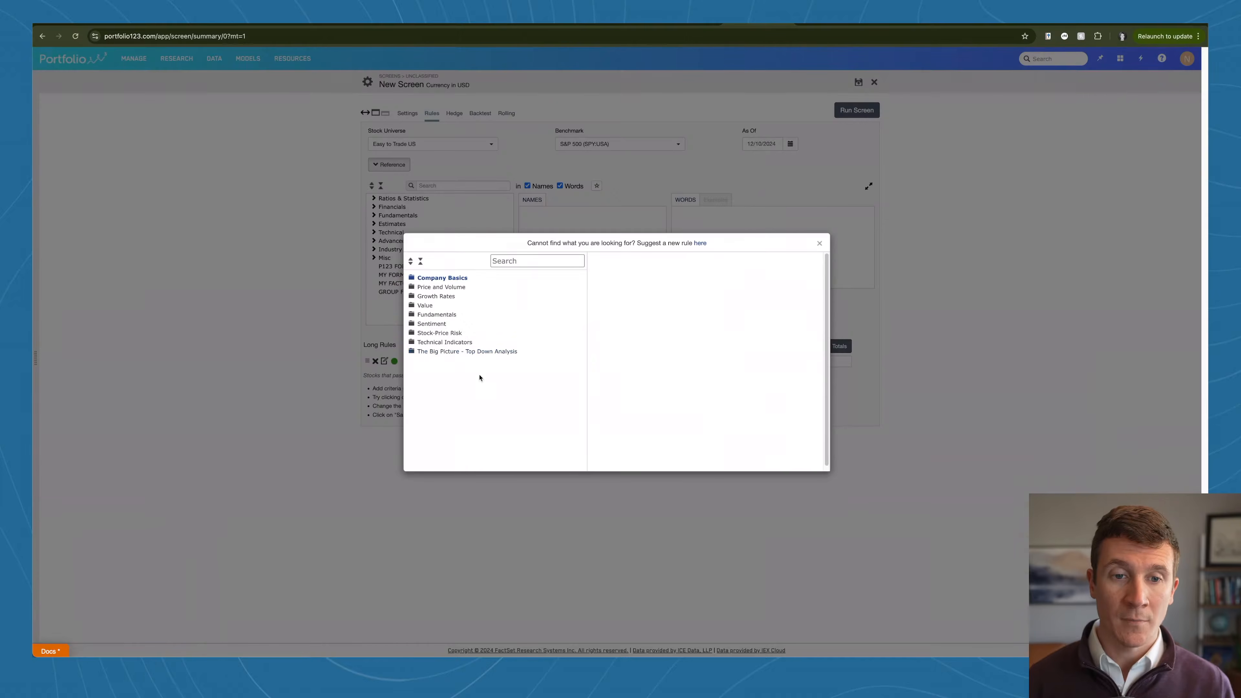
left_click(411, 280)
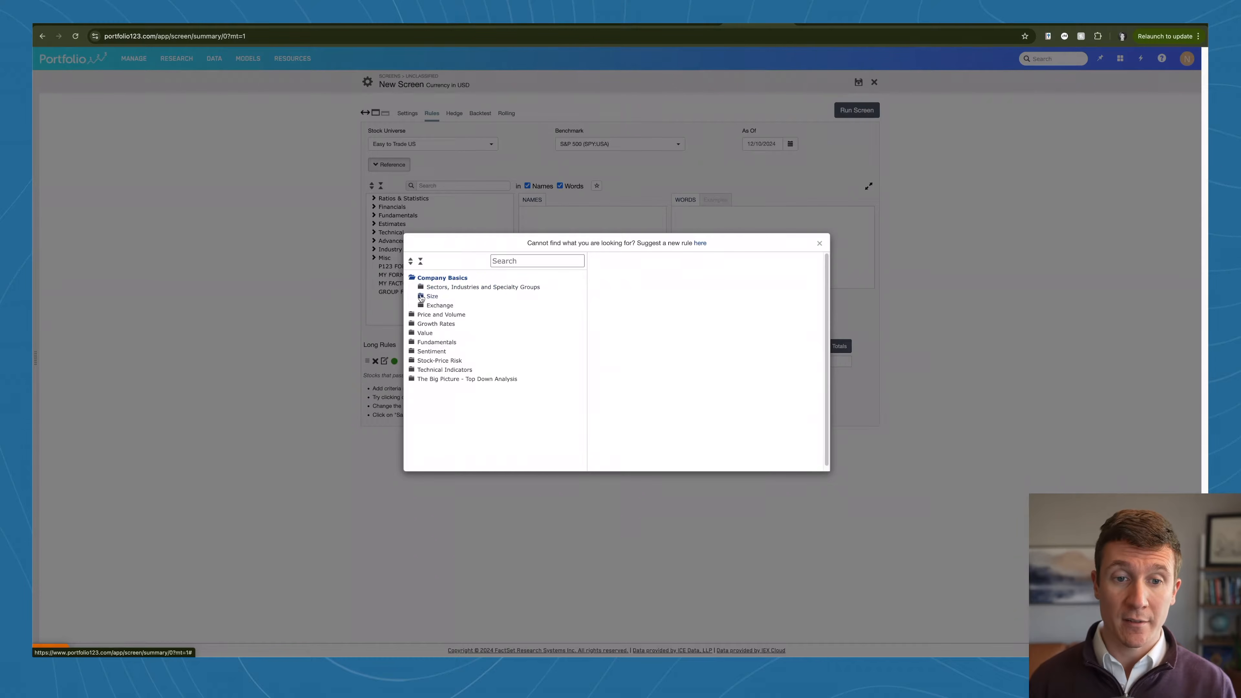
left_click(412, 316)
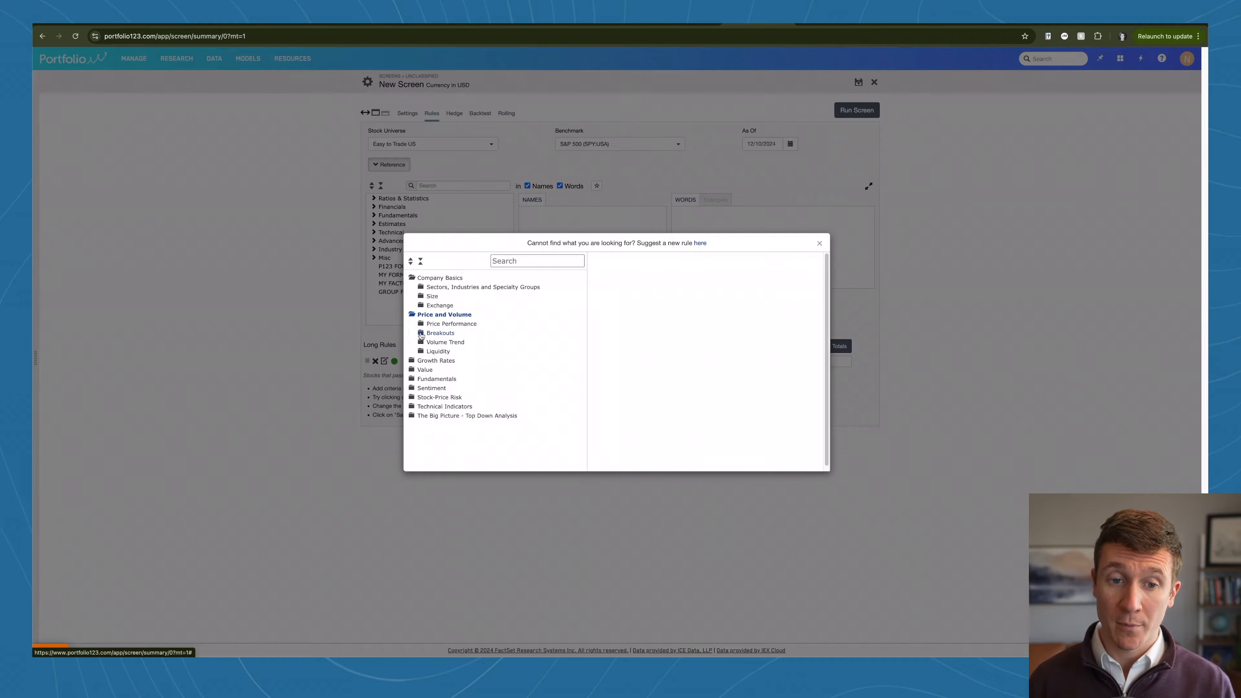
left_click(421, 325)
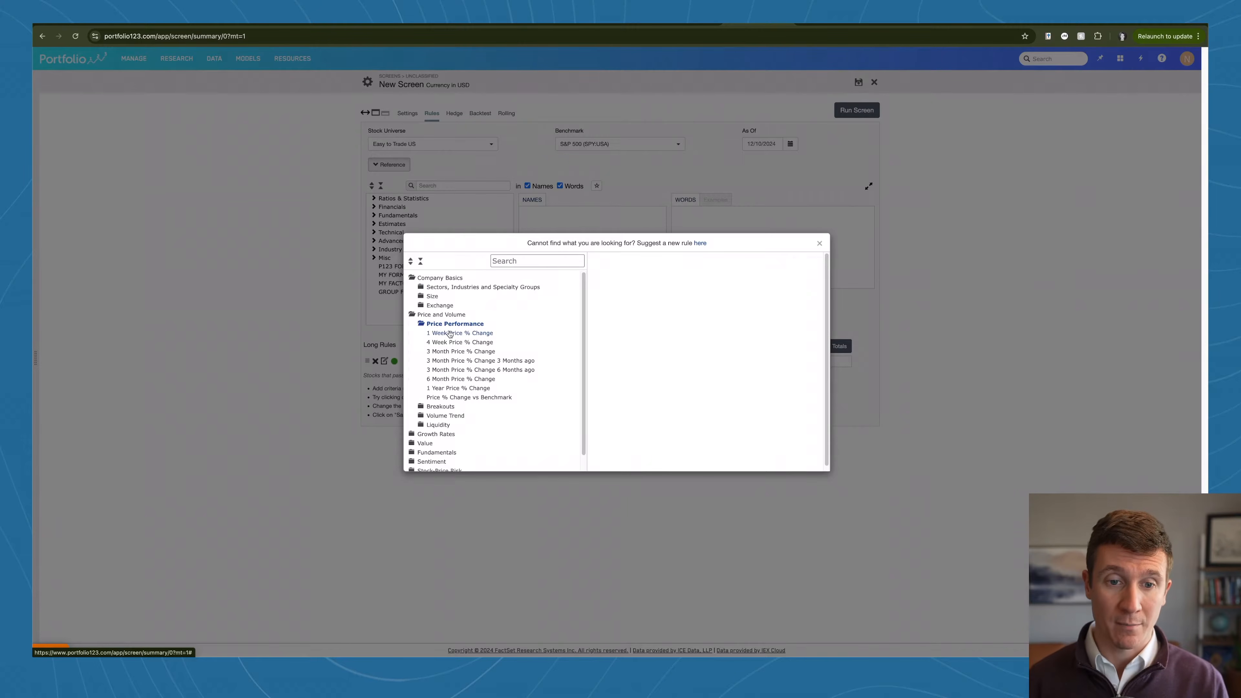
scroll(452, 336, "down", 1)
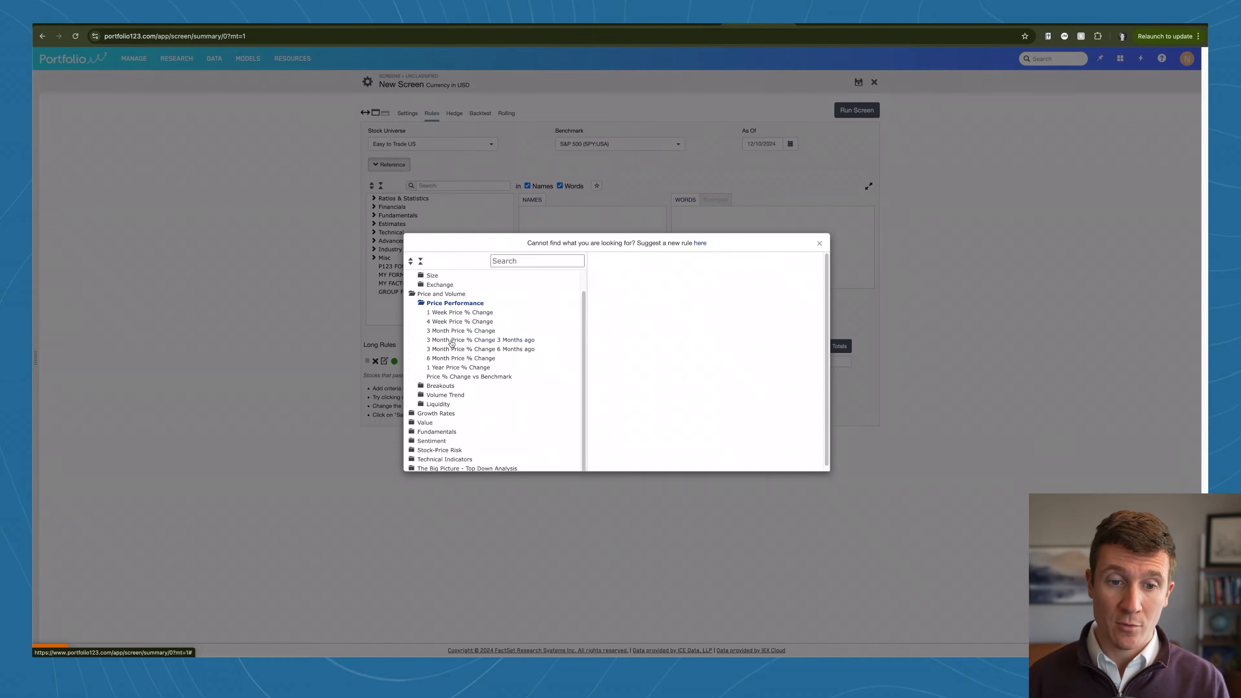
scroll(454, 381, "down", 1)
left_click(422, 383)
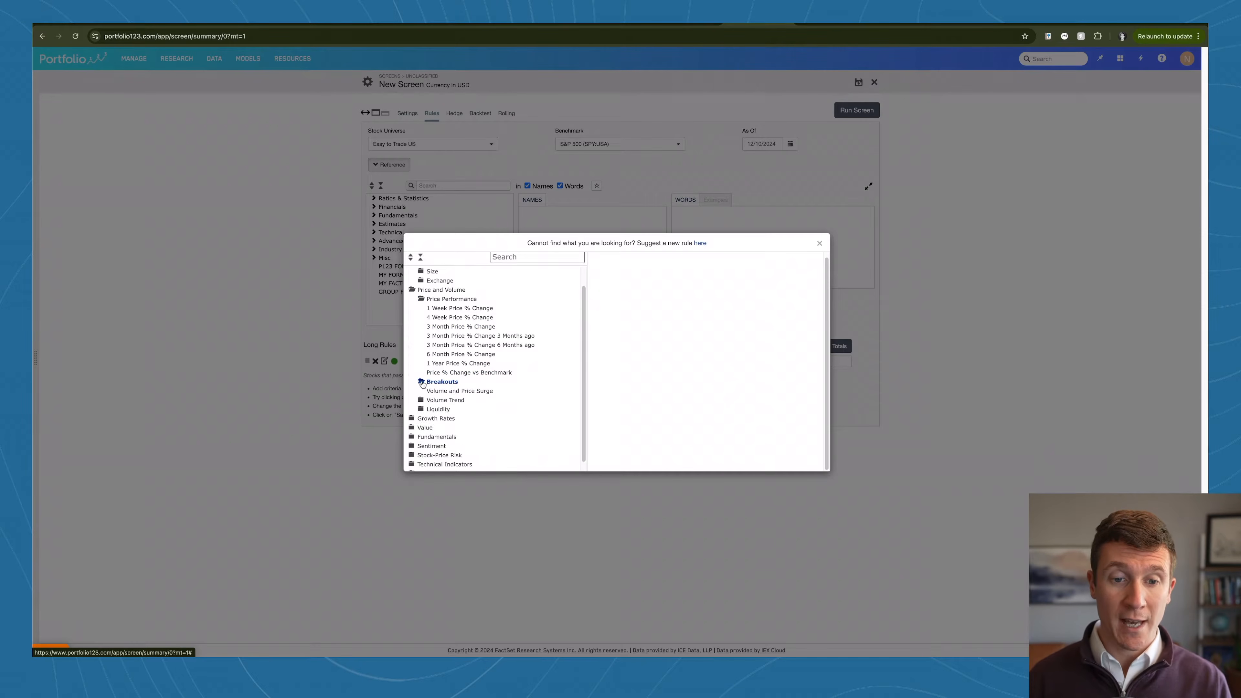
left_click(441, 392)
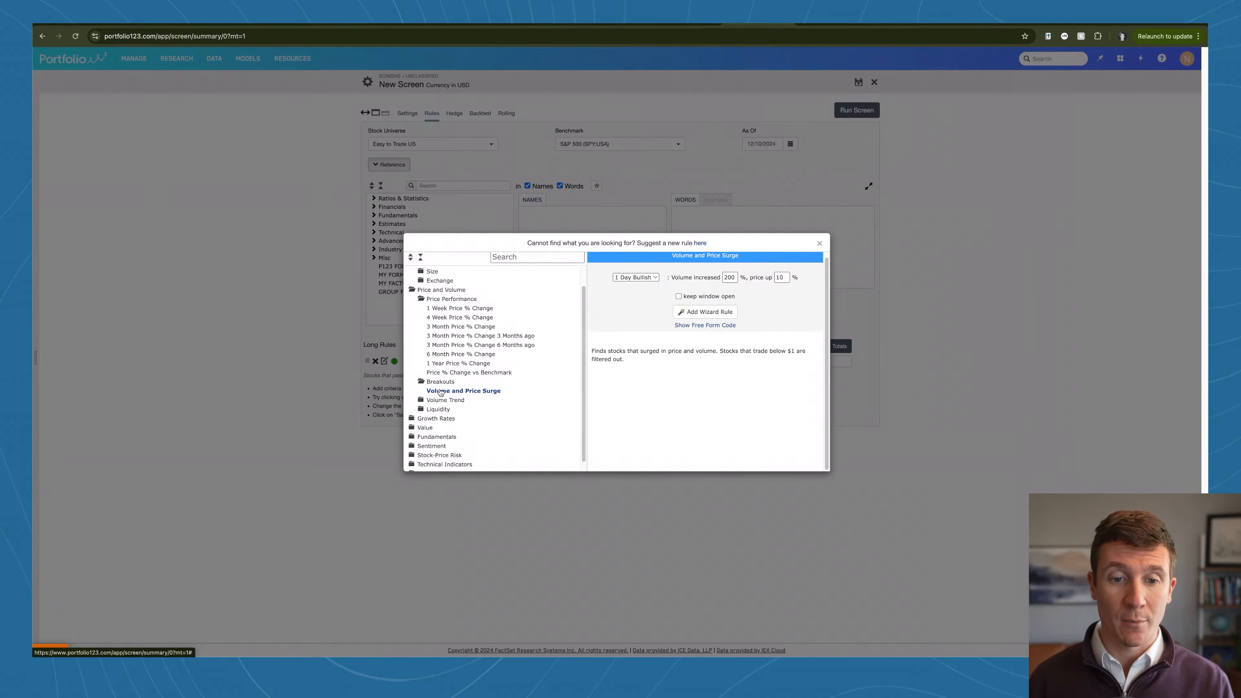
scroll(450, 391, "down", 1)
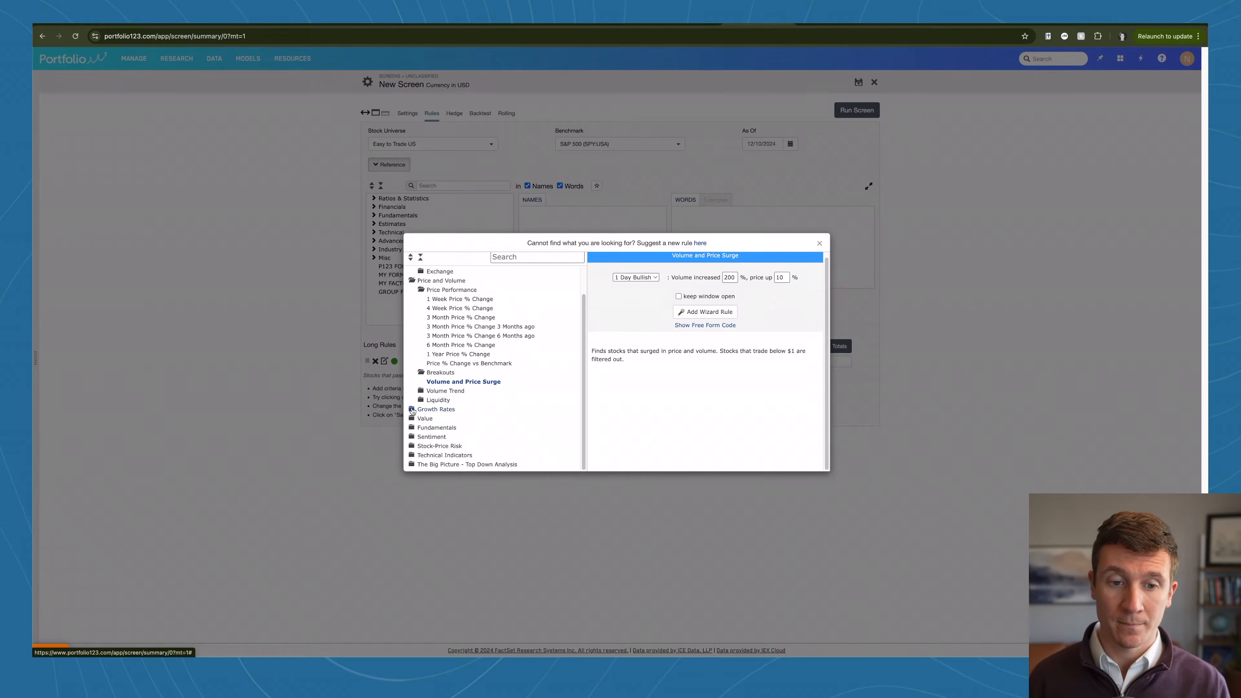
left_click(412, 410)
Step: Add a wizard rule from the Value category's Dividend Income group requiring Yield Greater Than 2%
left_click(412, 419)
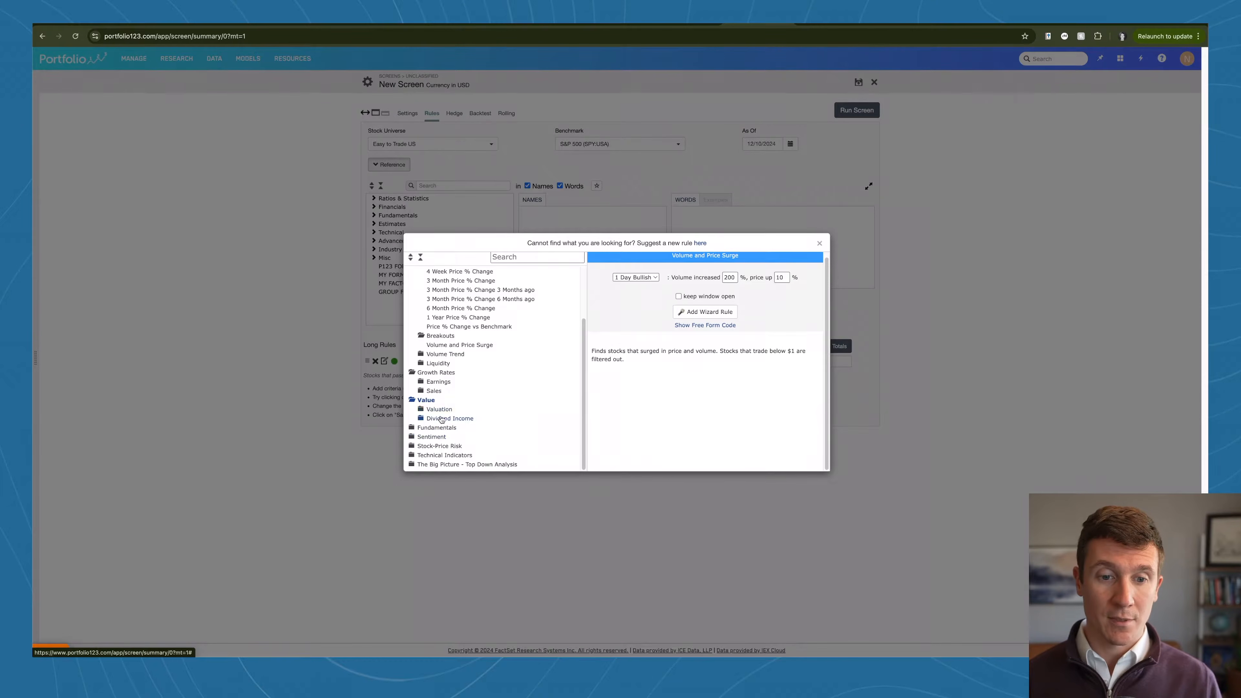
left_click(421, 419)
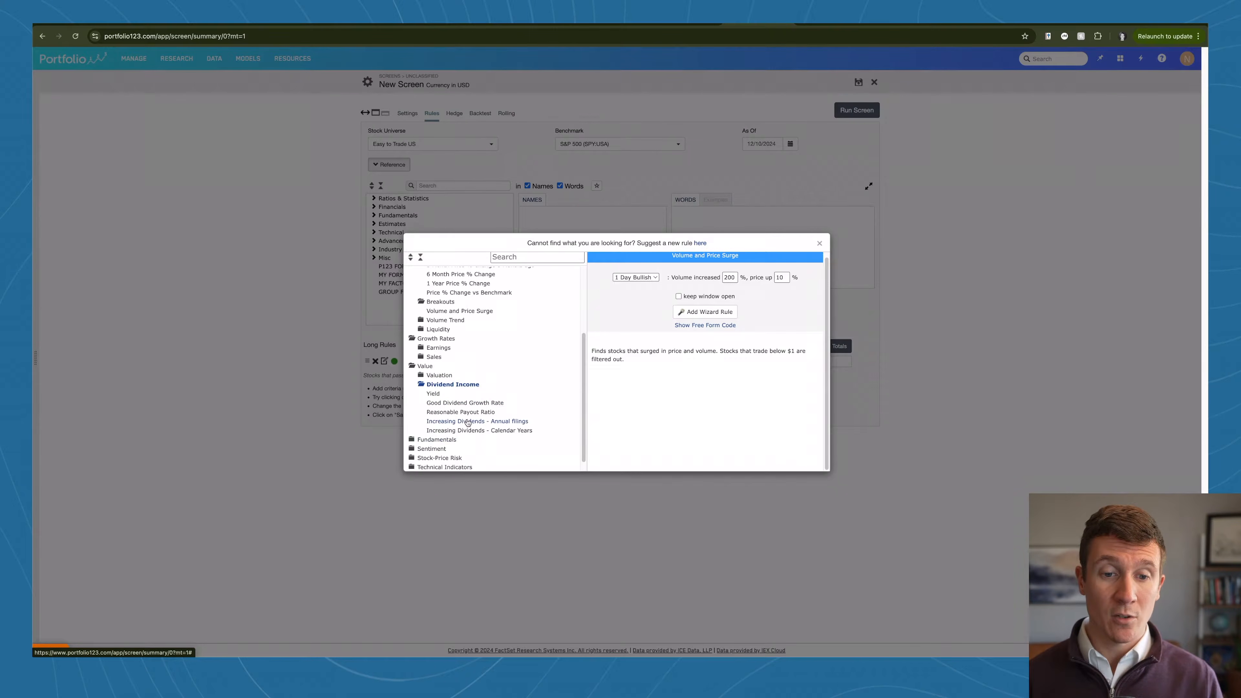
left_click(432, 395)
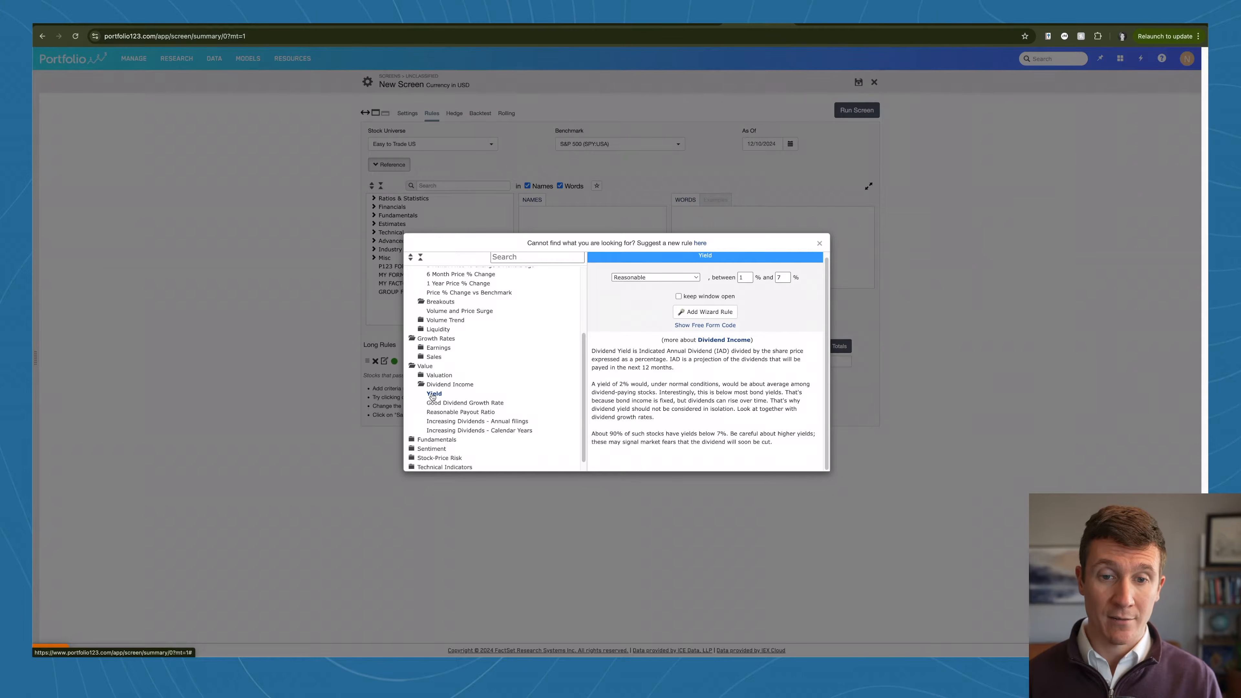
left_click(657, 277)
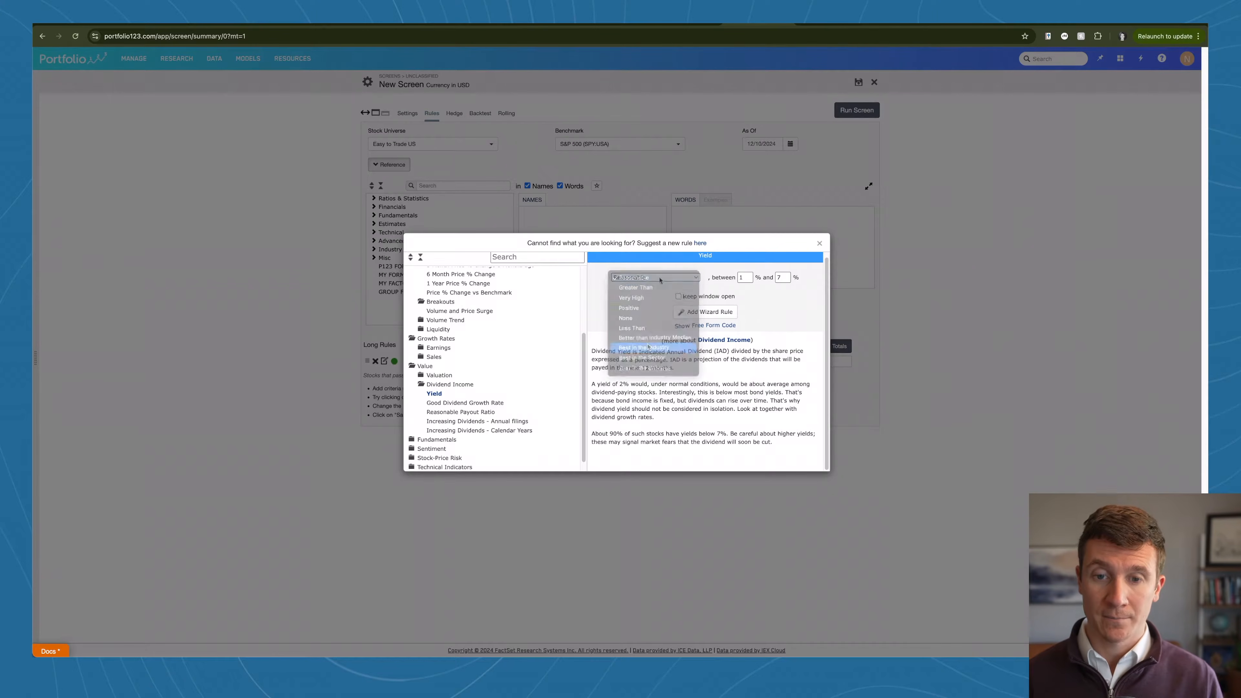
left_click(644, 288)
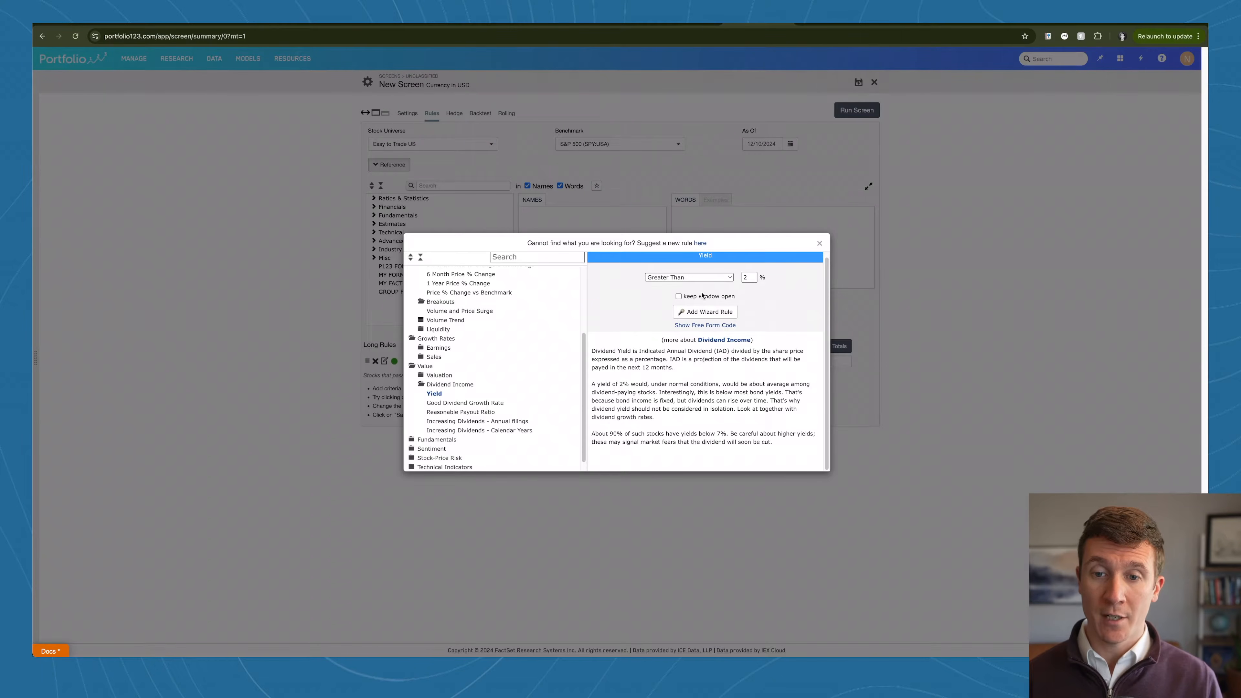
left_click(708, 313)
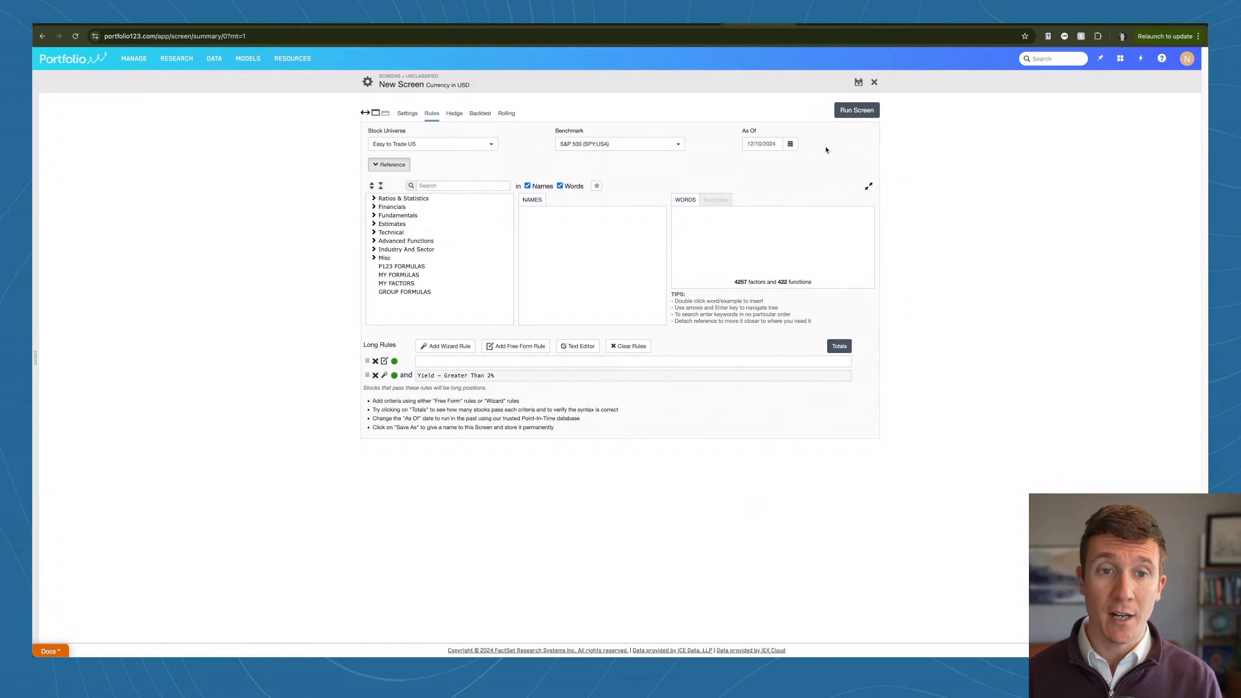
Step: Run the screen and check how many stocks pass the yield rule
left_click(856, 110)
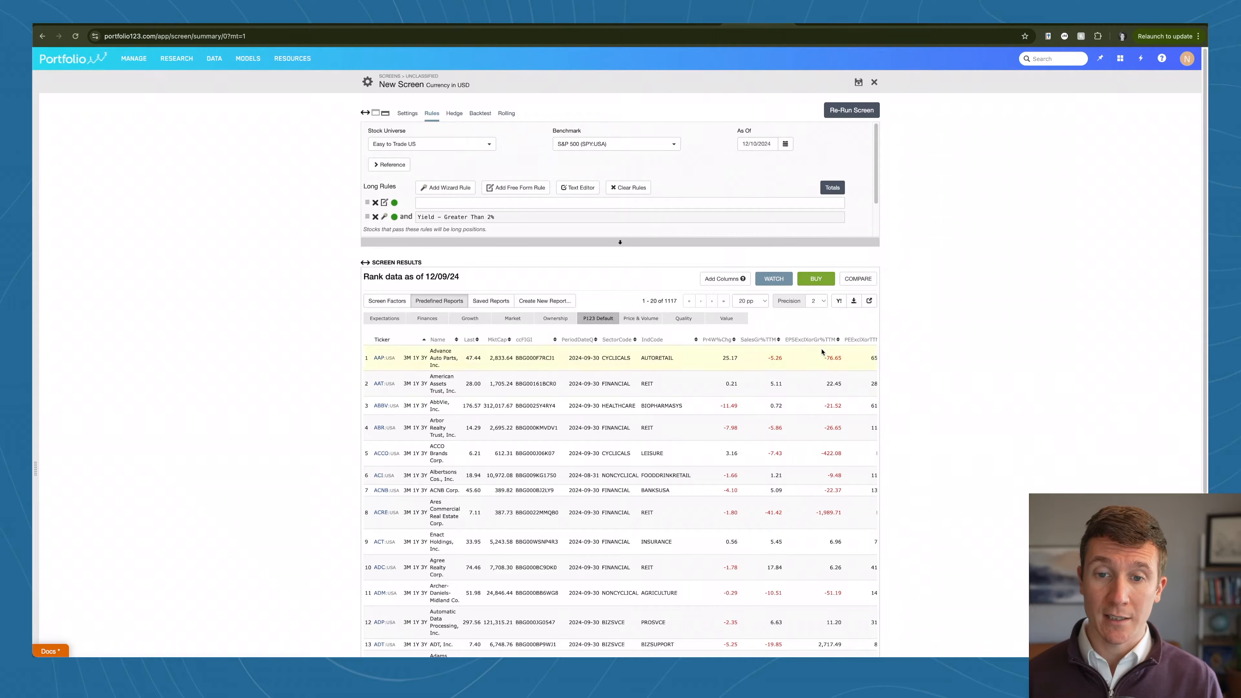
double_click(673, 301)
left_click(678, 297)
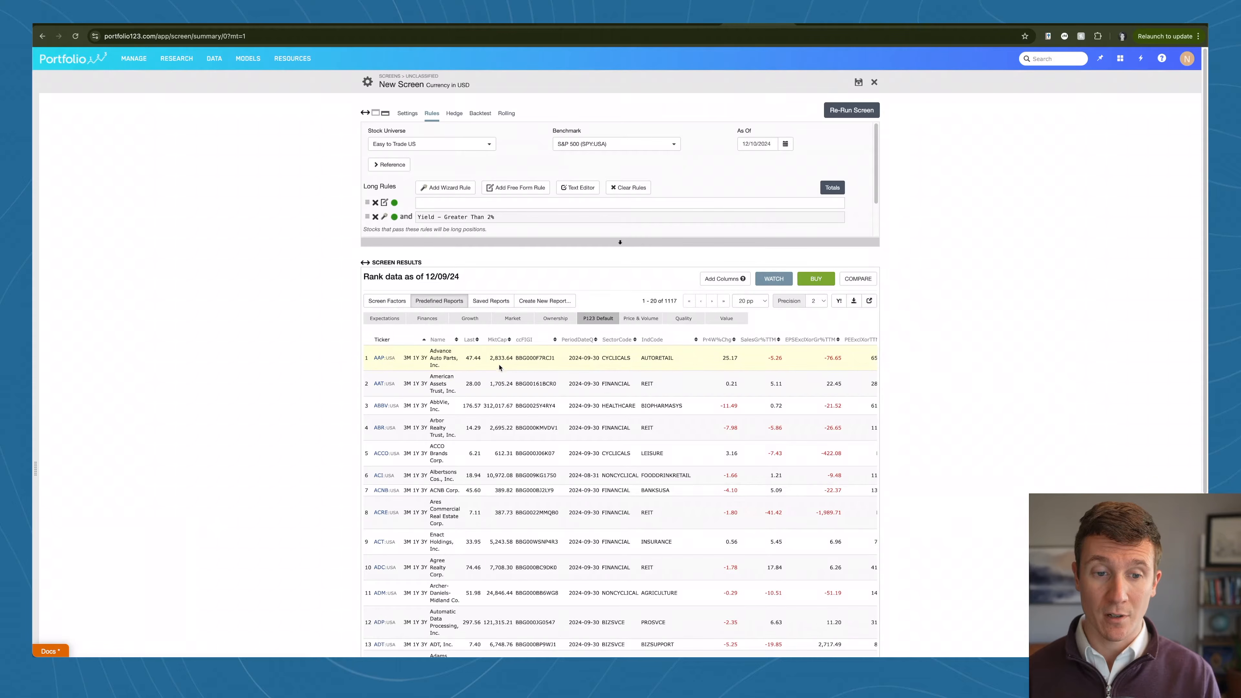
Step: Sort the screen results by market cap from largest to smallest and review the listed companies
left_click(499, 340)
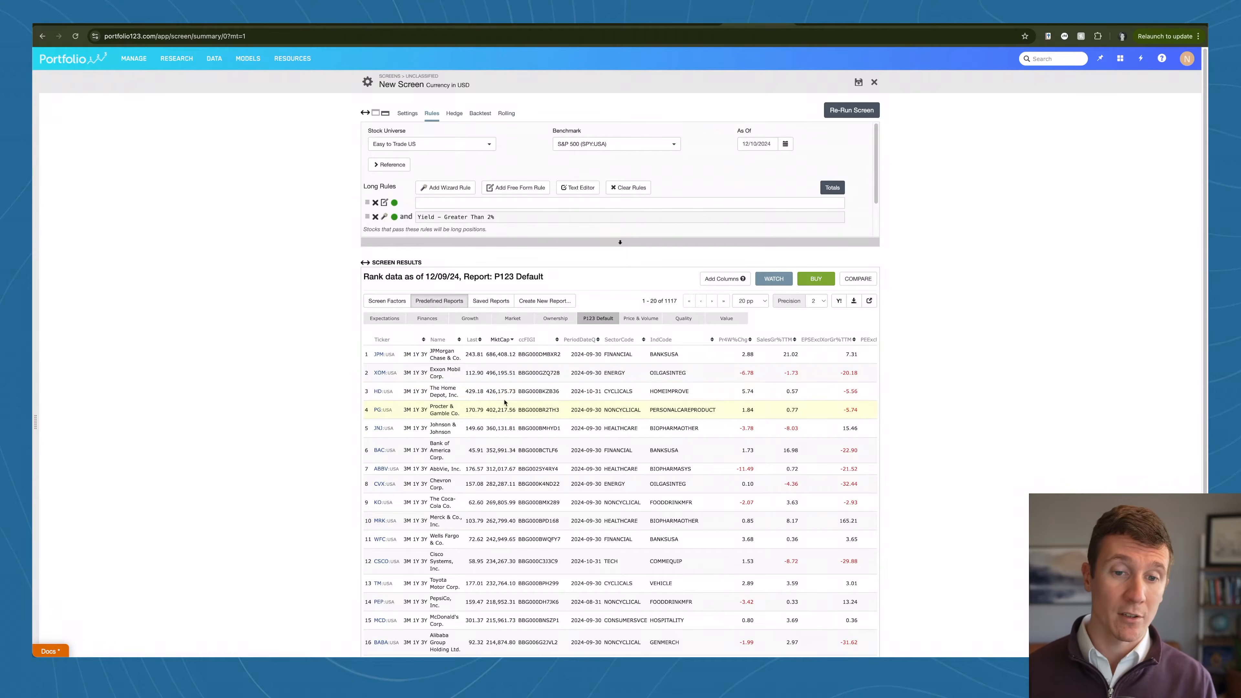
scroll(502, 360, "down", 3)
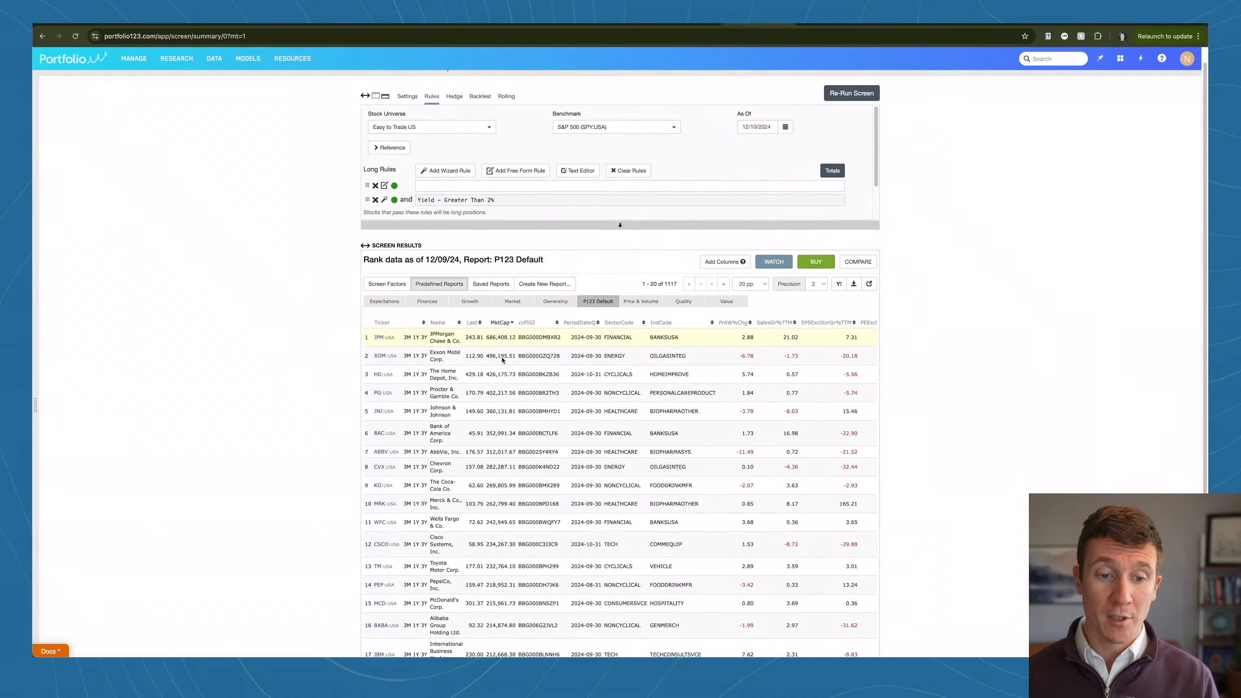
scroll(503, 361, "down", 2)
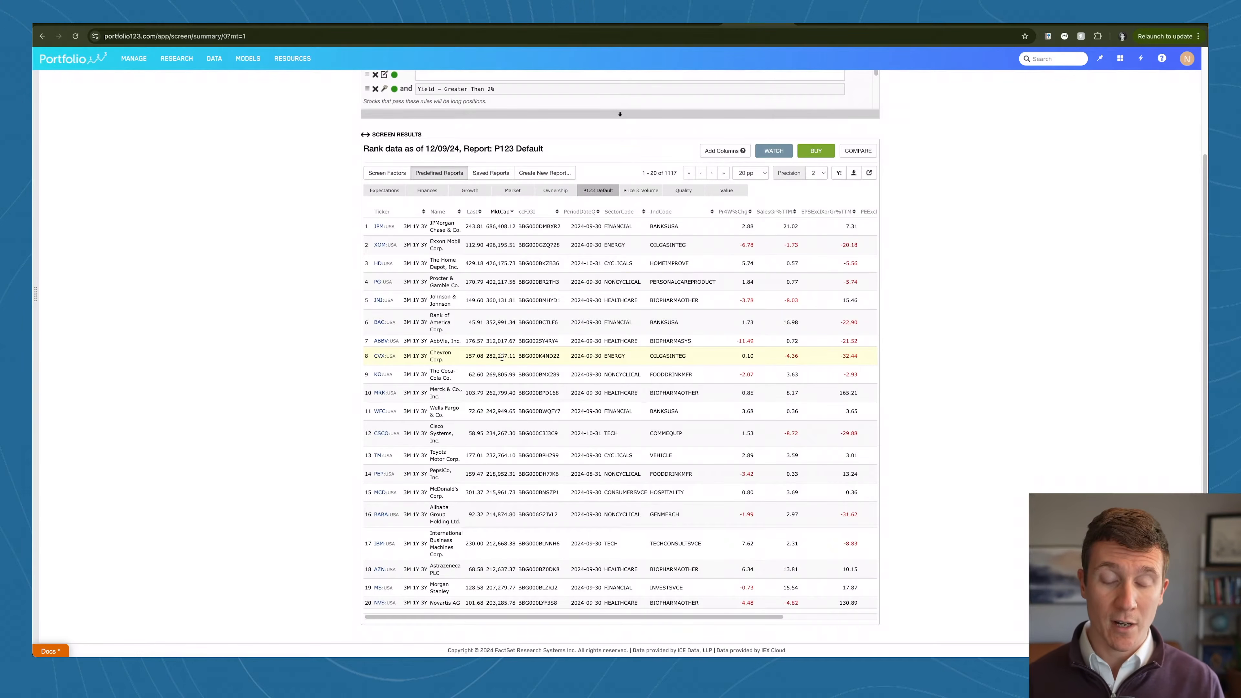
Step: Sort the screen results by Yield from highest to lowest and compare the top-yielding companies
scroll(502, 357, "up", 3)
scroll(604, 351, "right", 5)
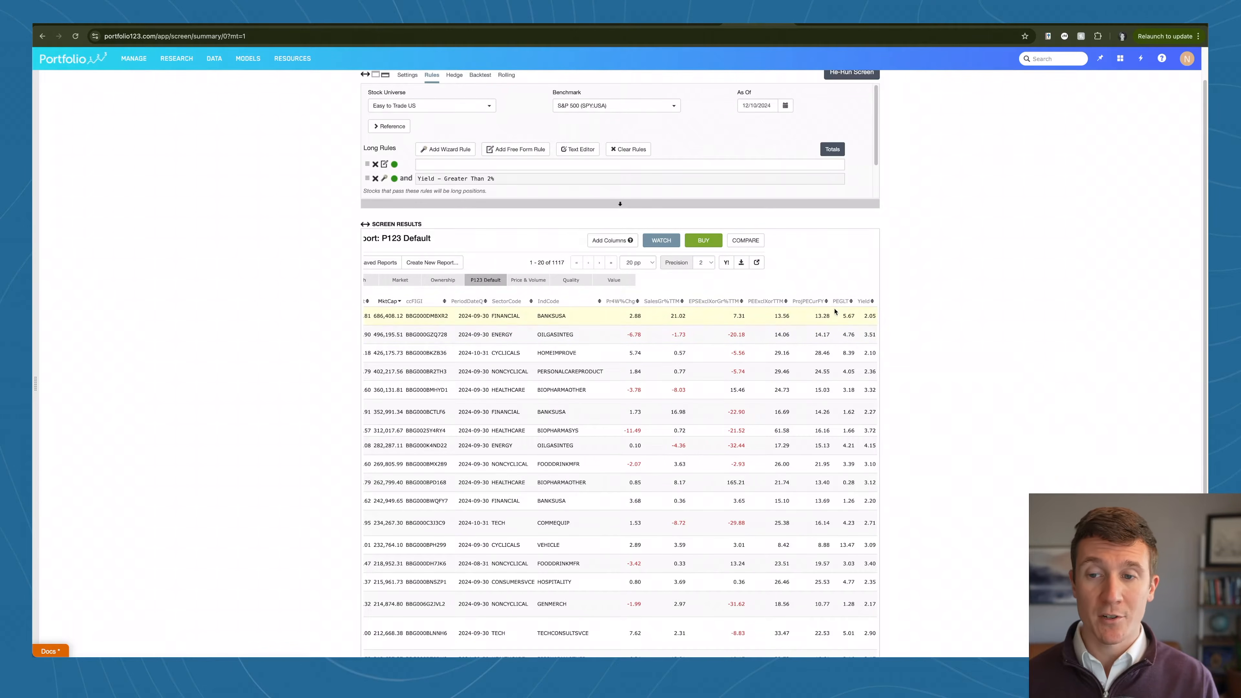
left_click(863, 301)
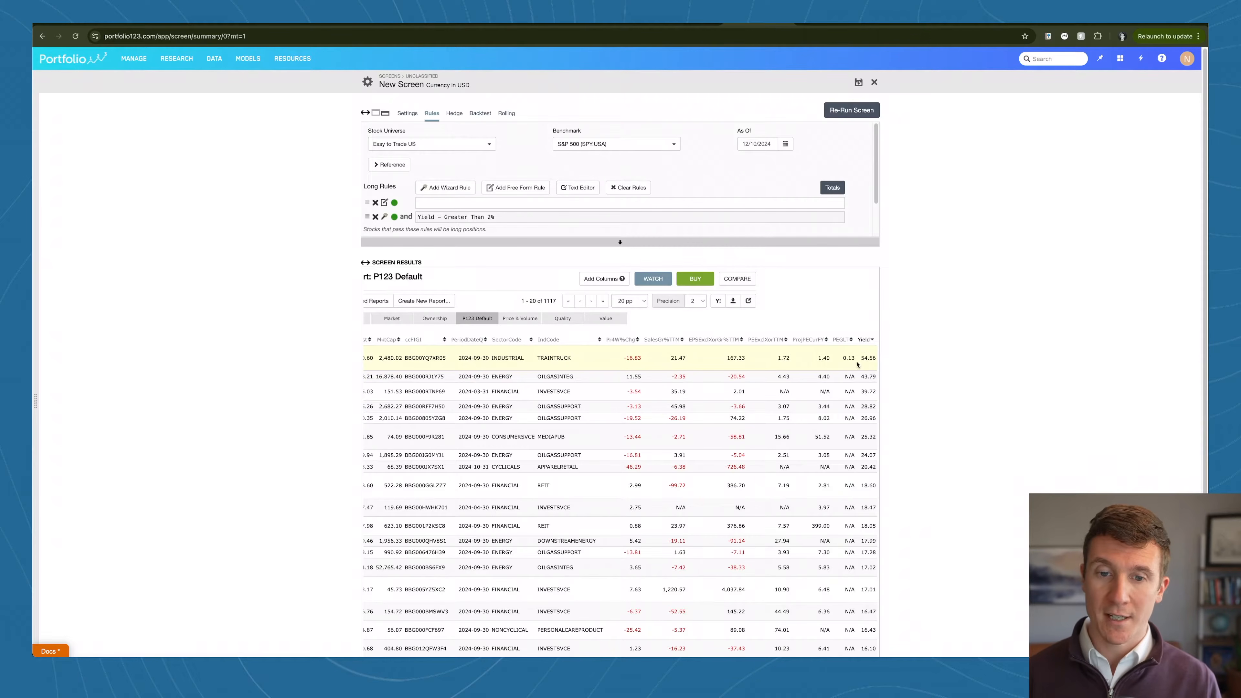
scroll(837, 362, "left", 5)
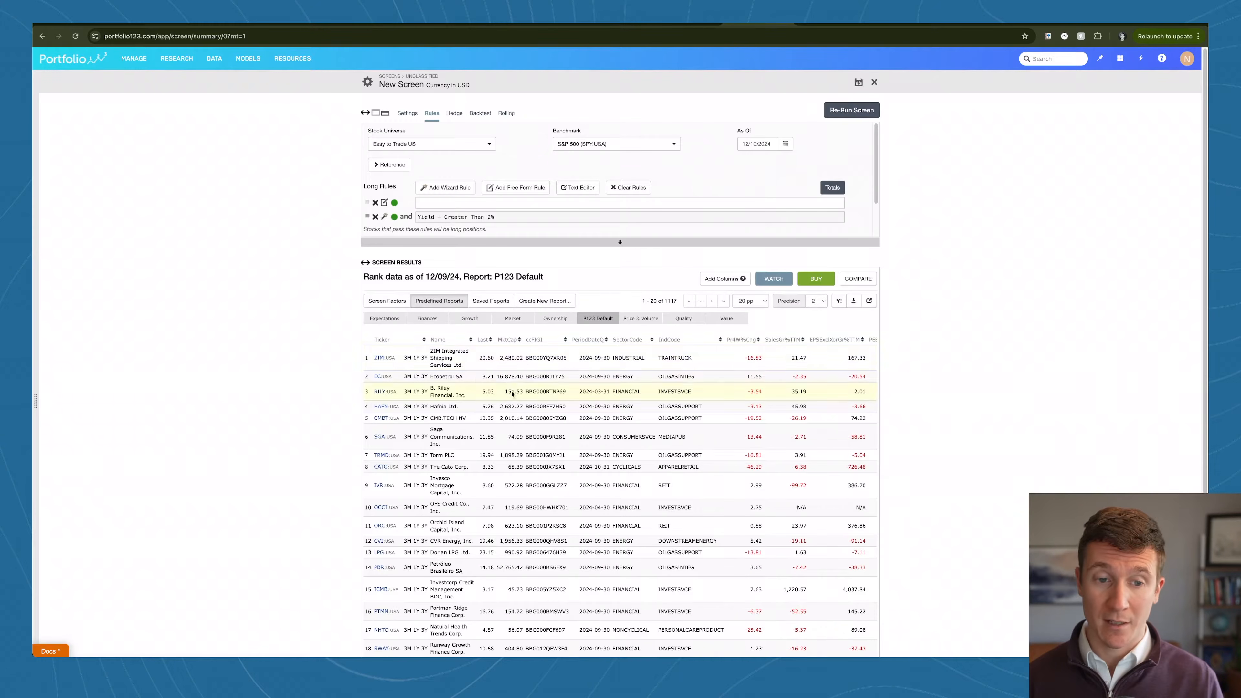
scroll(544, 406, "right", 3)
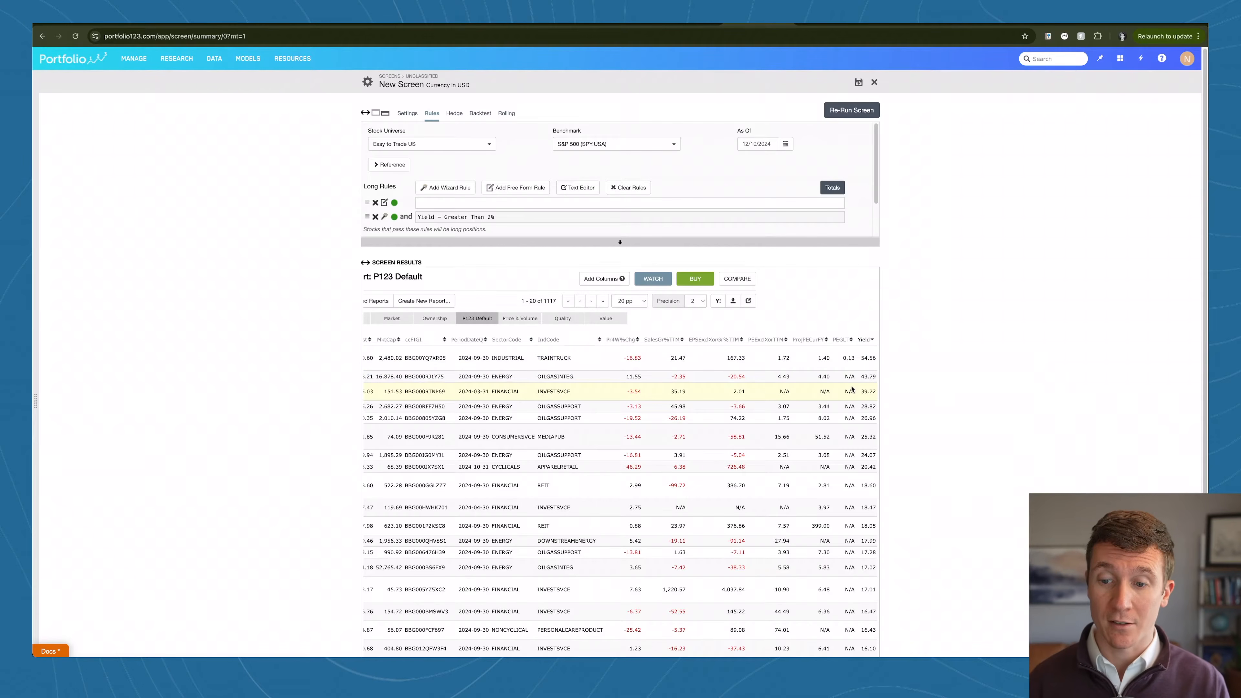
scroll(852, 390, "left", 5)
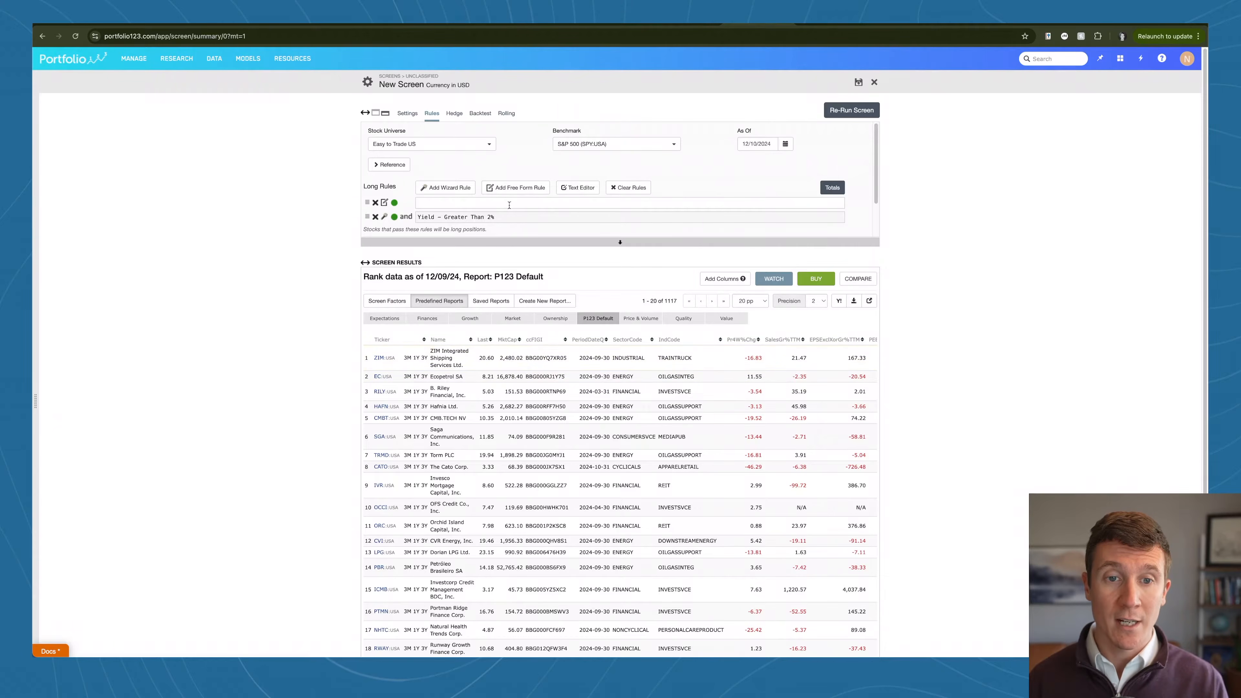
Step: Open the Reasonable Payout Ratio wizard rule under Value, Dividend Income, and read its definition and formula
left_click(462, 190)
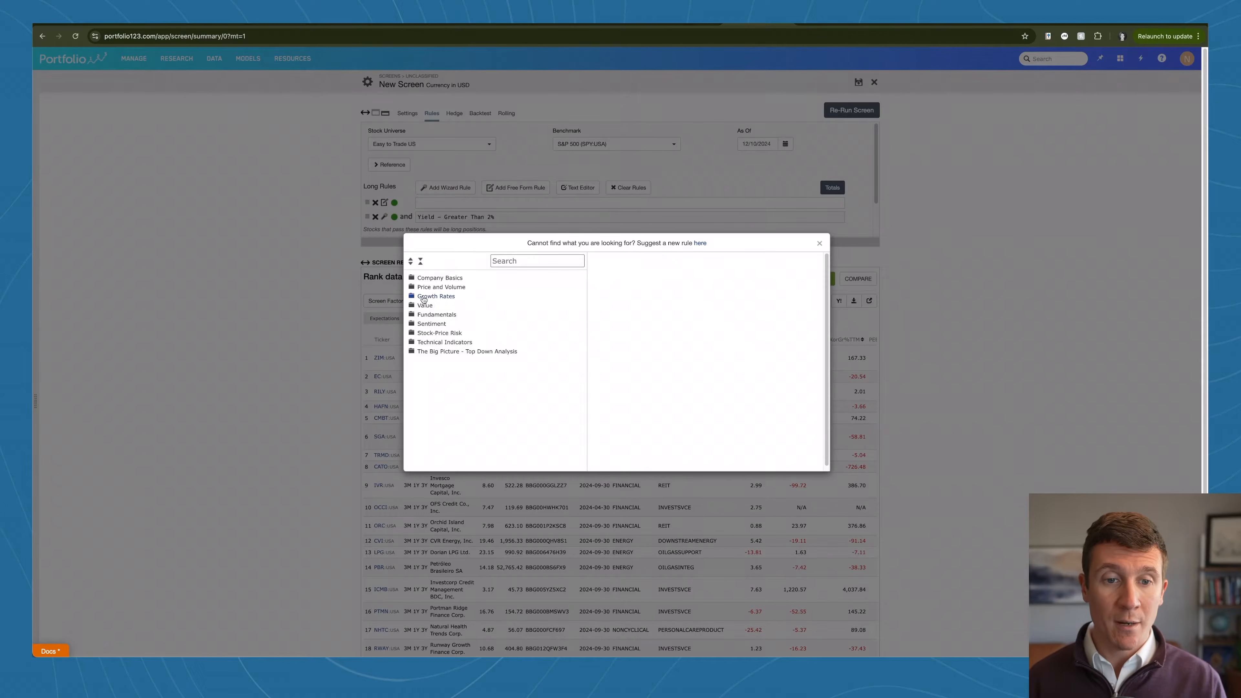
left_click(412, 306)
left_click(419, 325)
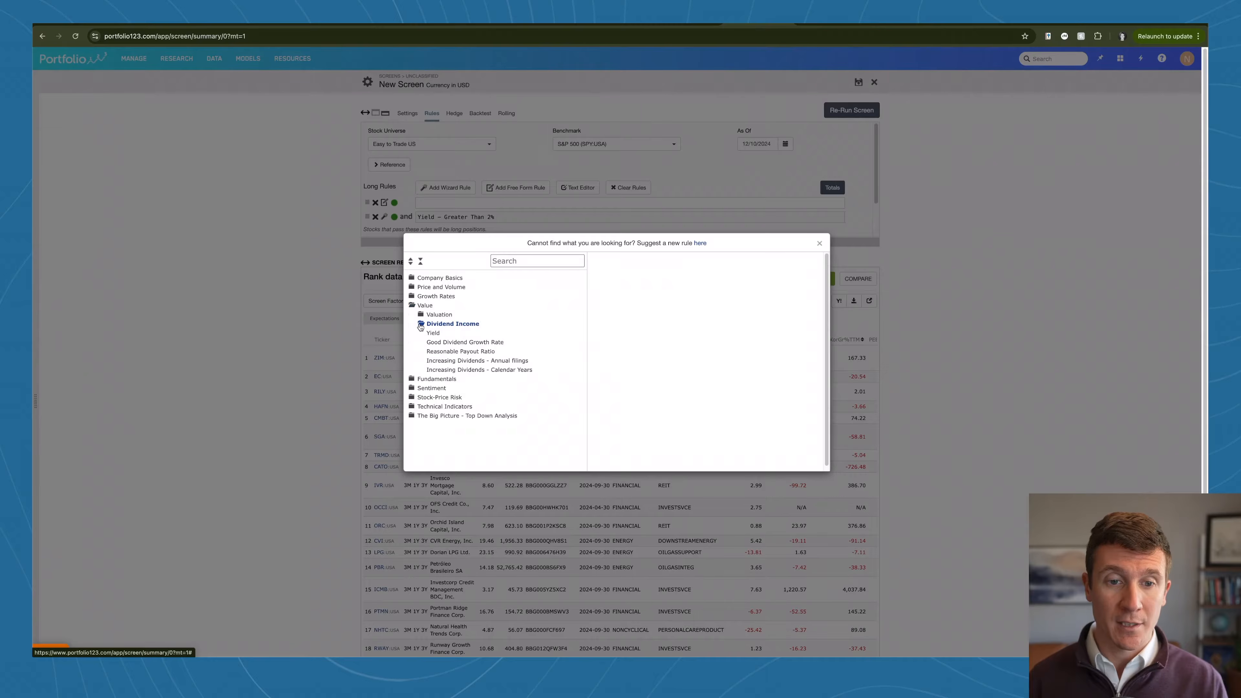
left_click(440, 352)
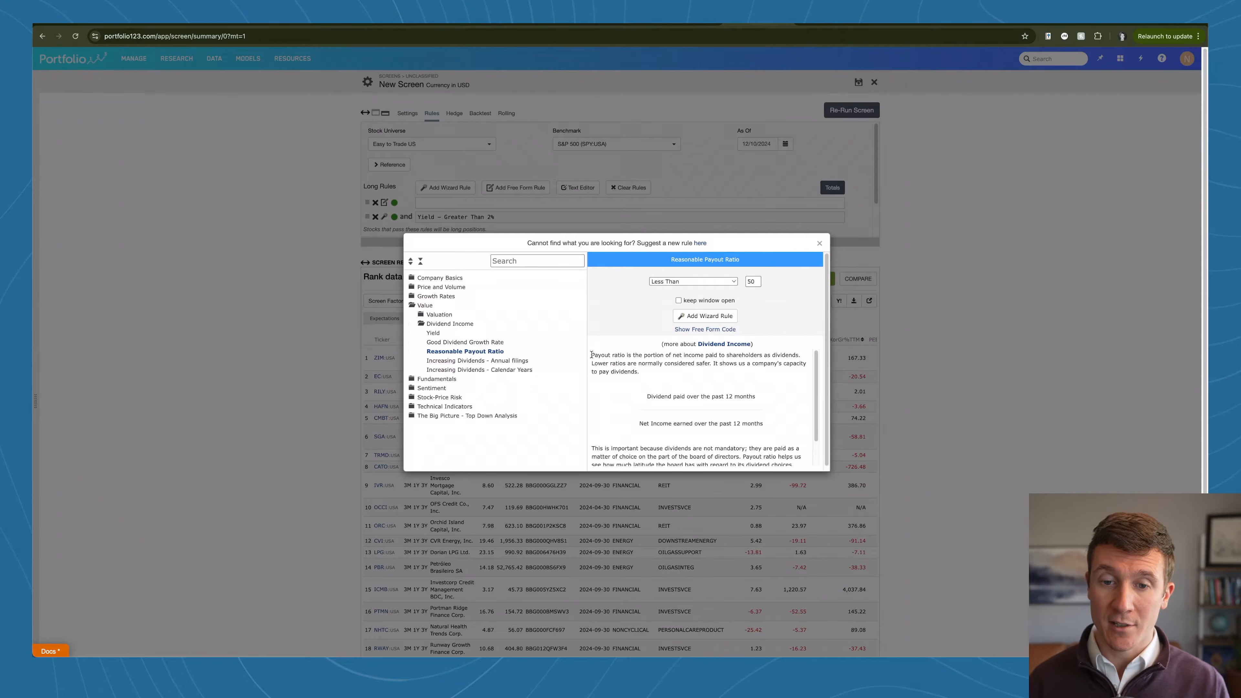
left_click_drag(592, 355, 777, 433)
left_click_drag(647, 396, 750, 425)
left_click(752, 430)
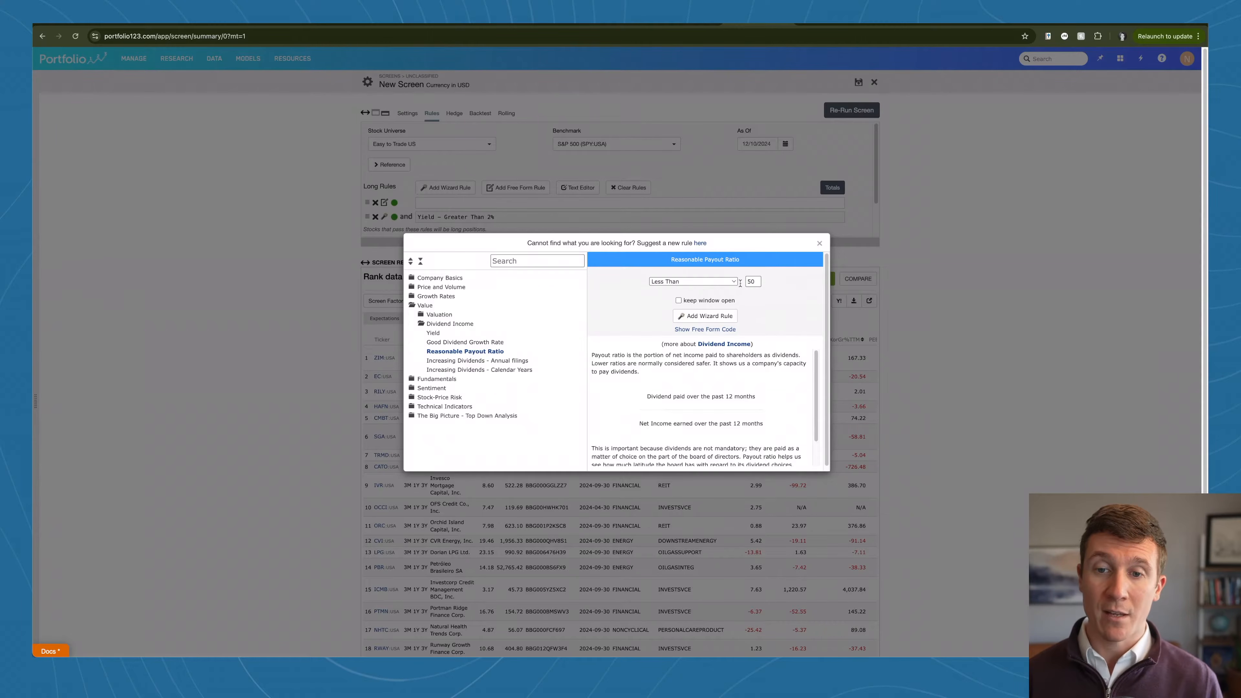
Step: Set the payout ratio condition to Less Than 80 and add it to the screen's long rules
left_click_drag(757, 281, 746, 280)
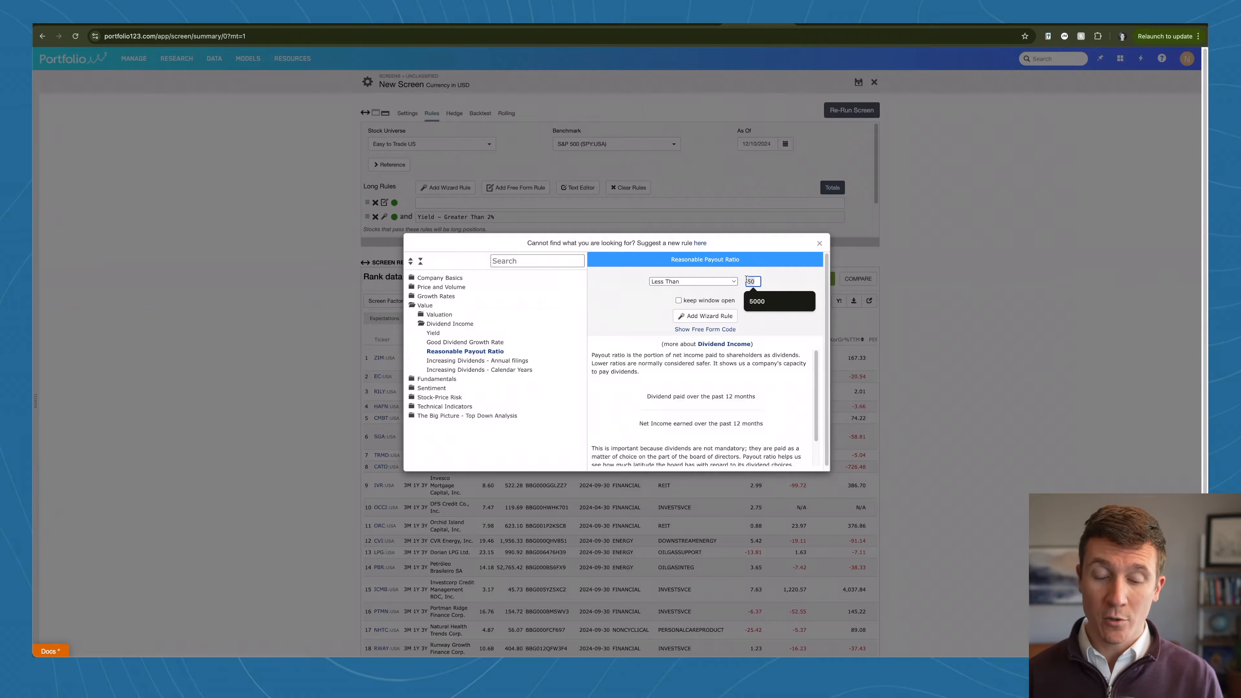
type("8")
left_click(767, 299)
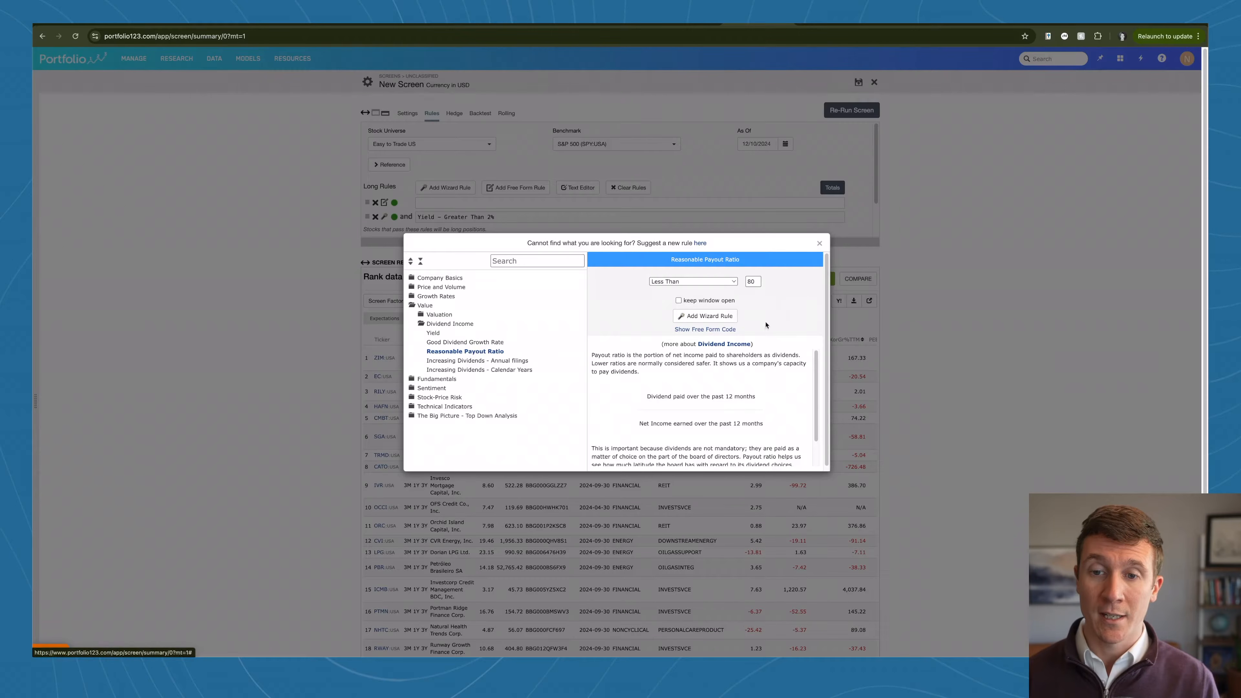
left_click(699, 316)
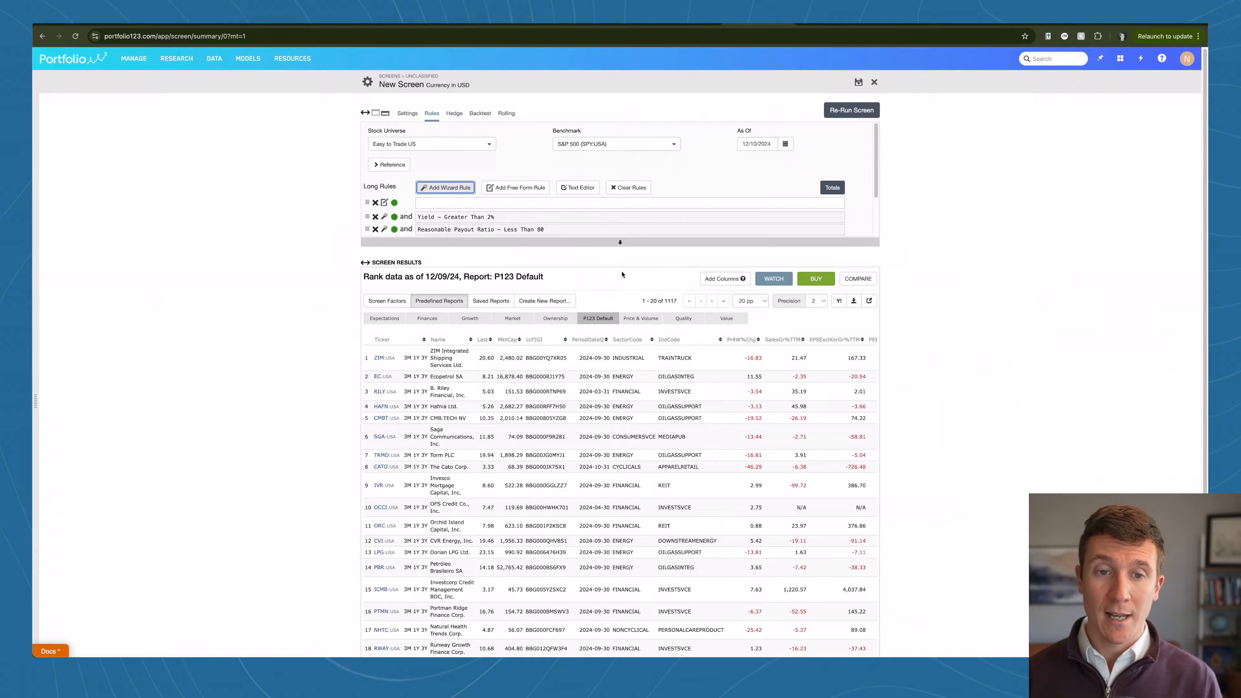
left_click(338, 250)
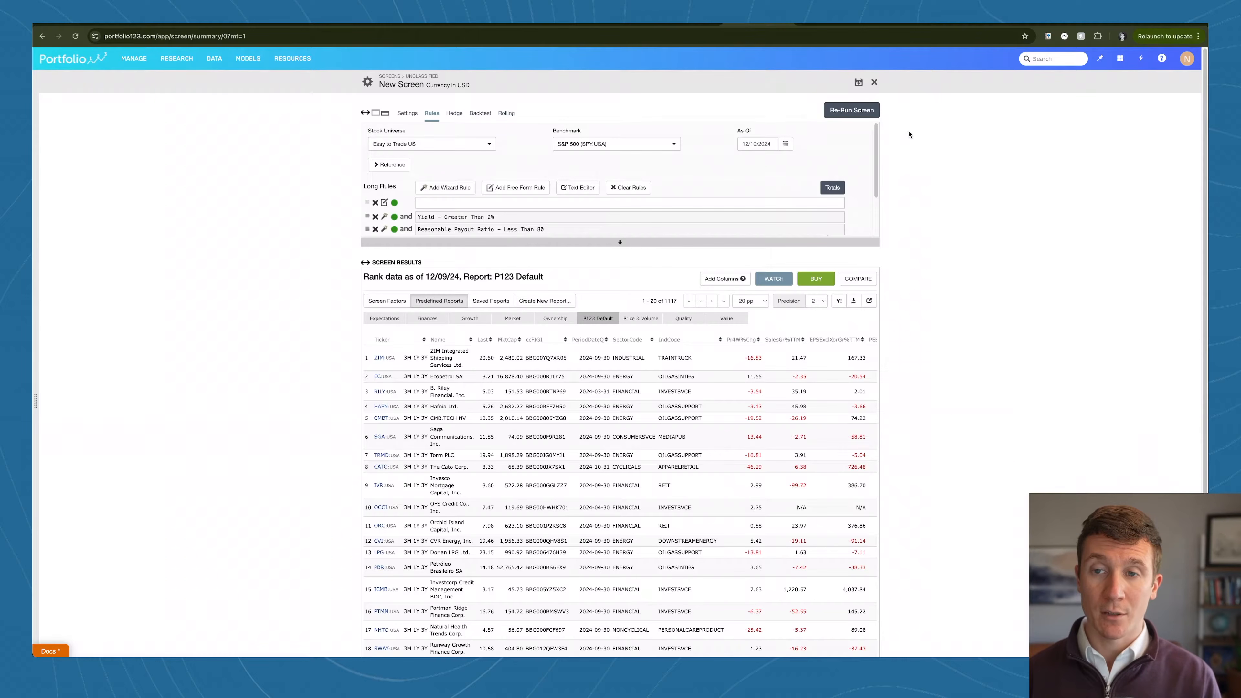
Step: Check the number of matching stocks and re-run the screen with the Reasonable Payout Ratio rule applied
left_click_drag(665, 302, 676, 301)
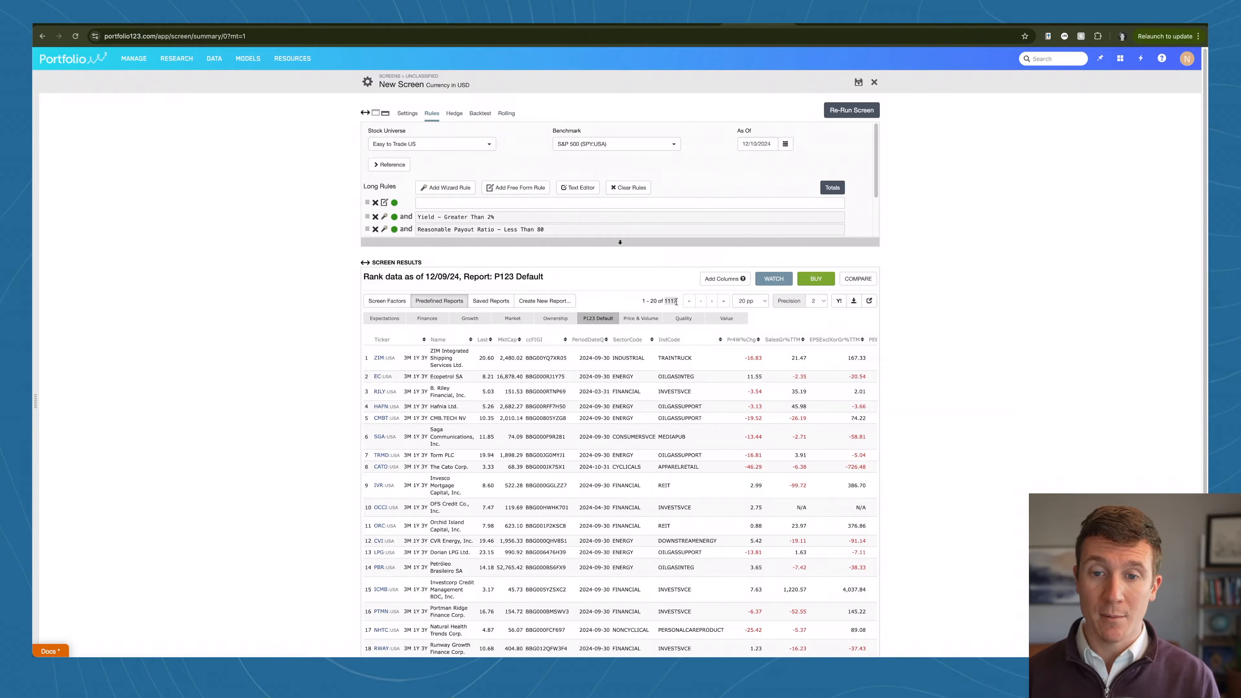
left_click(665, 293)
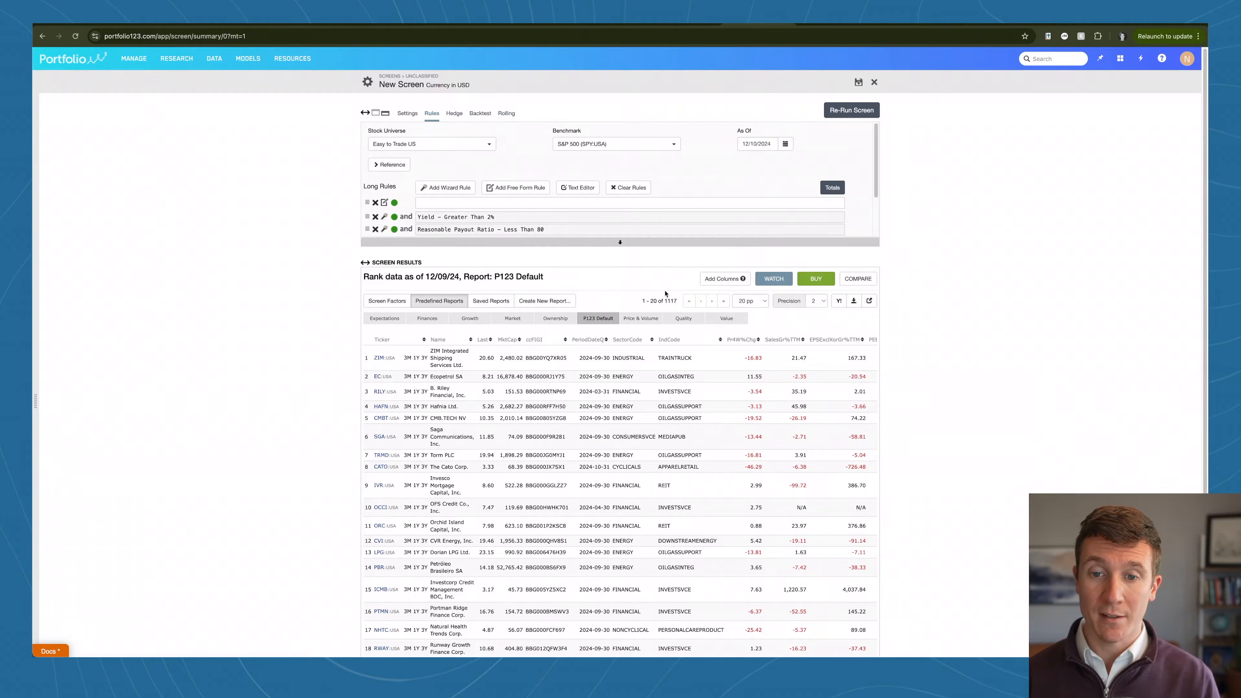
left_click(852, 110)
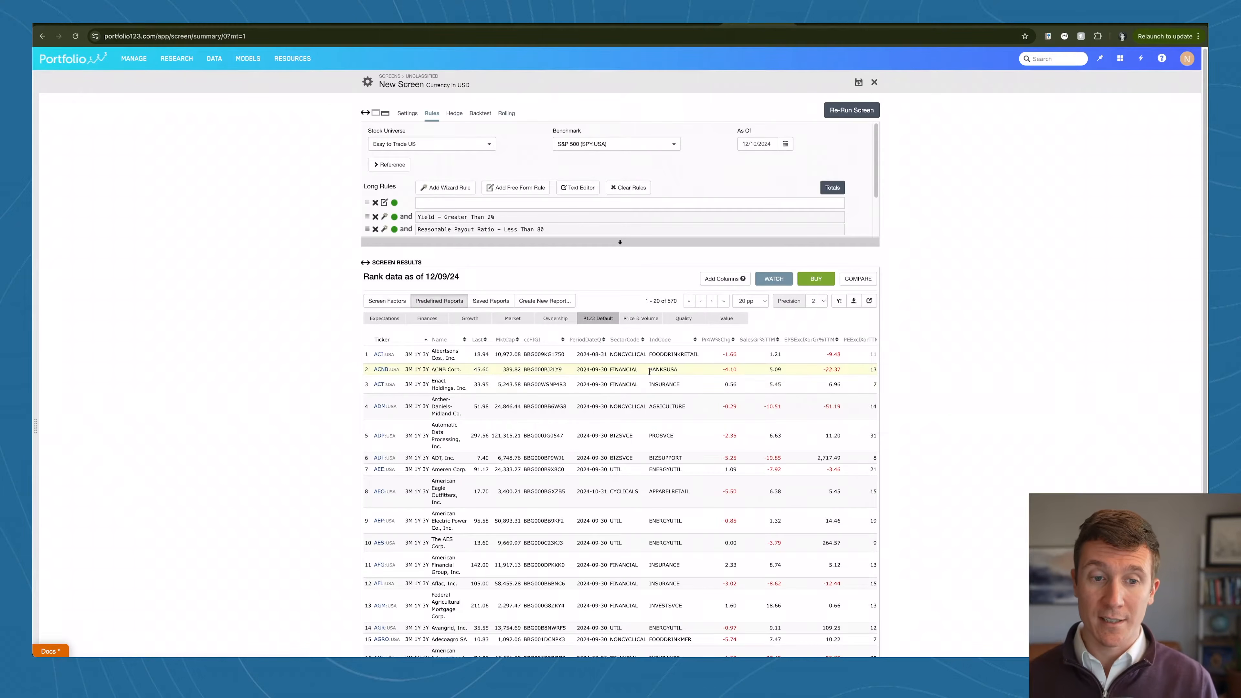
Step: Sort the payout-filtered results by Yield from highest to lowest and review the top-yielding stocks
scroll(635, 357, "right", 4)
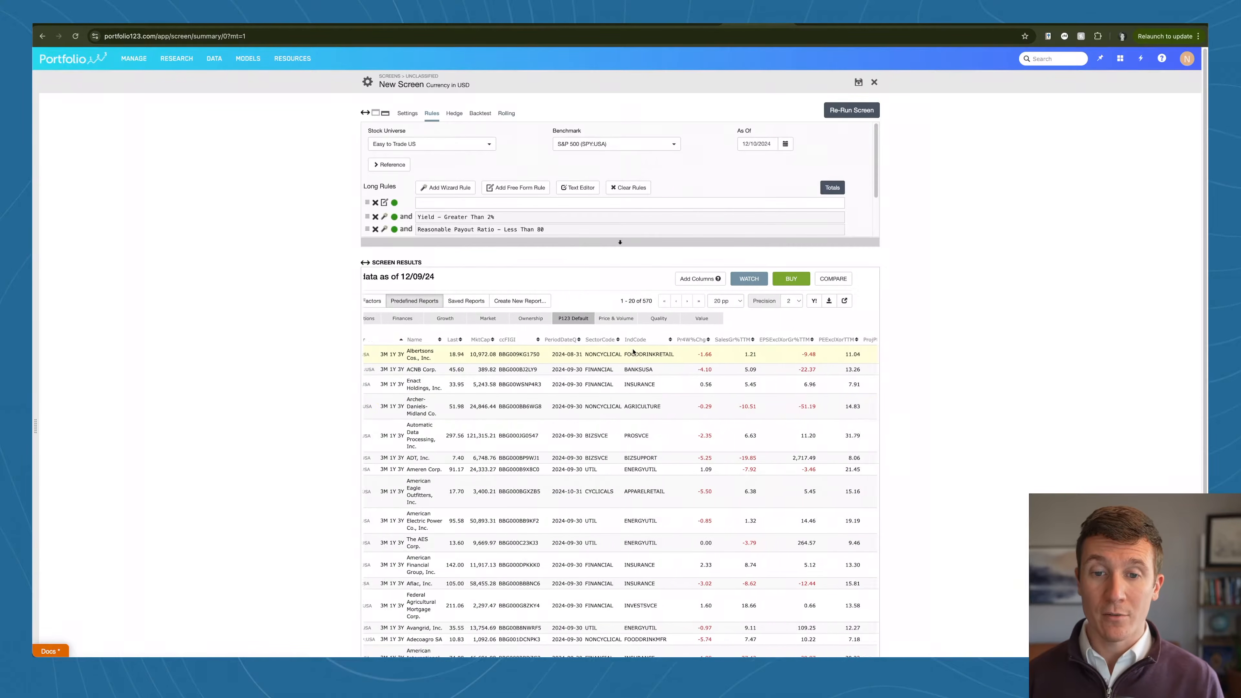
left_click(864, 340)
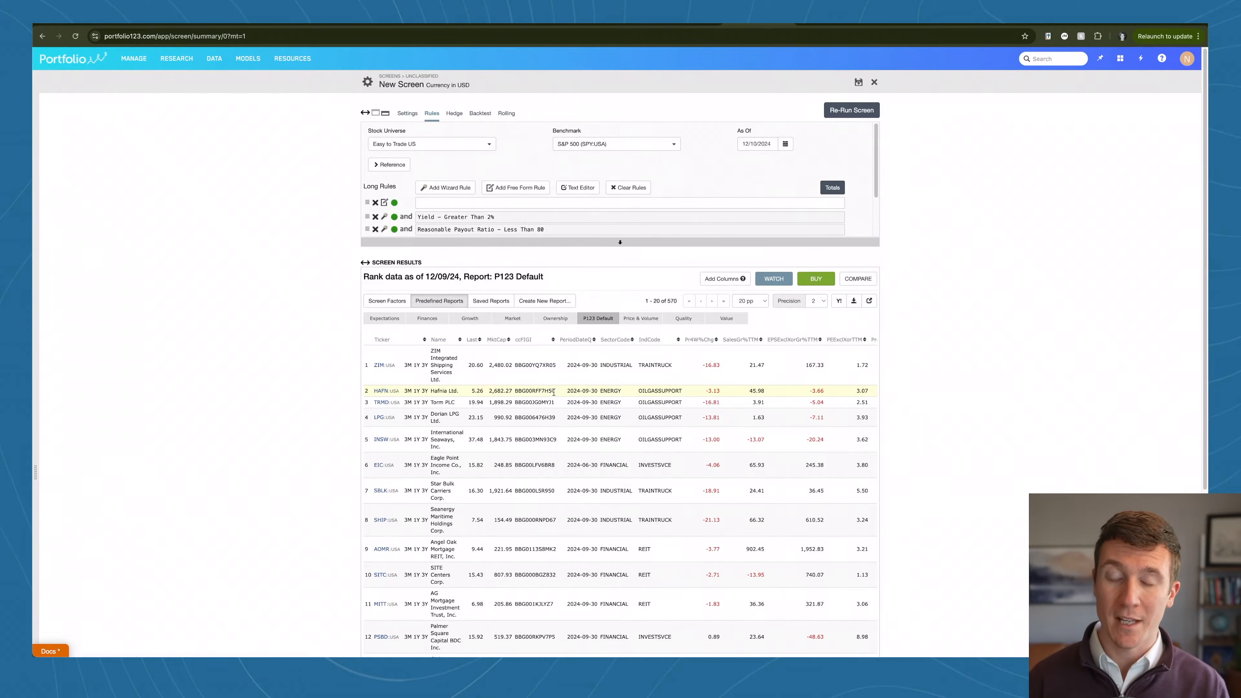
scroll(675, 369, "right", 3)
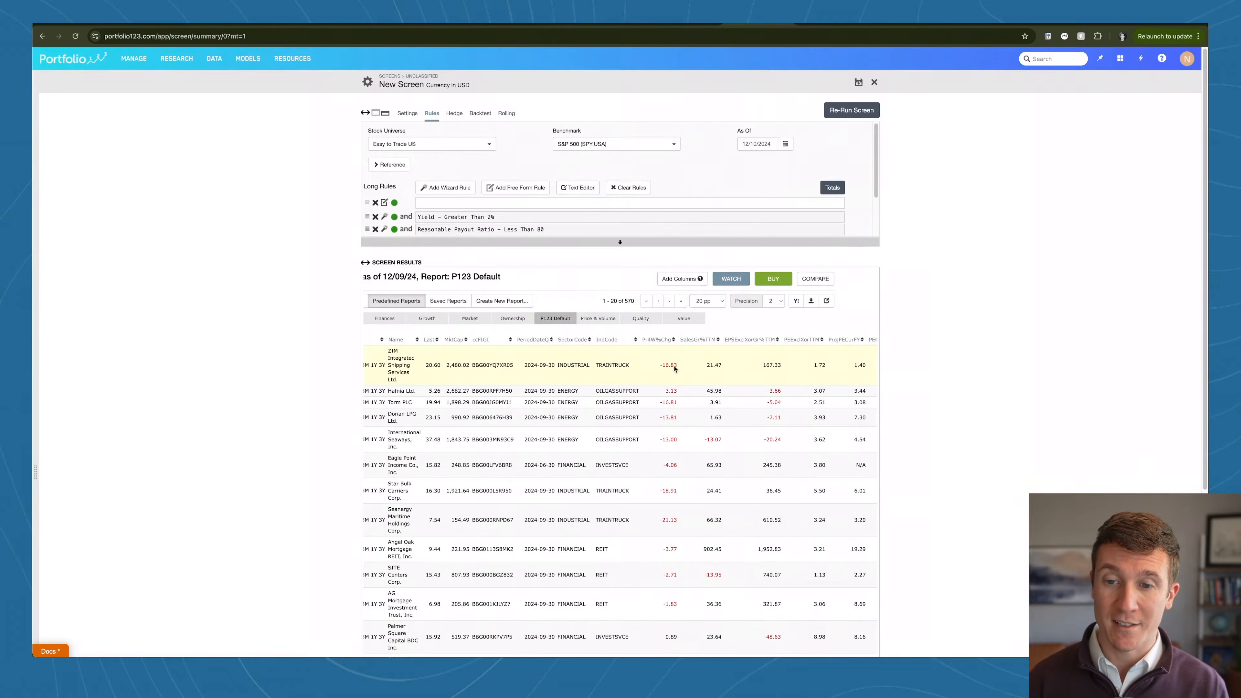
scroll(674, 367, "left", 3)
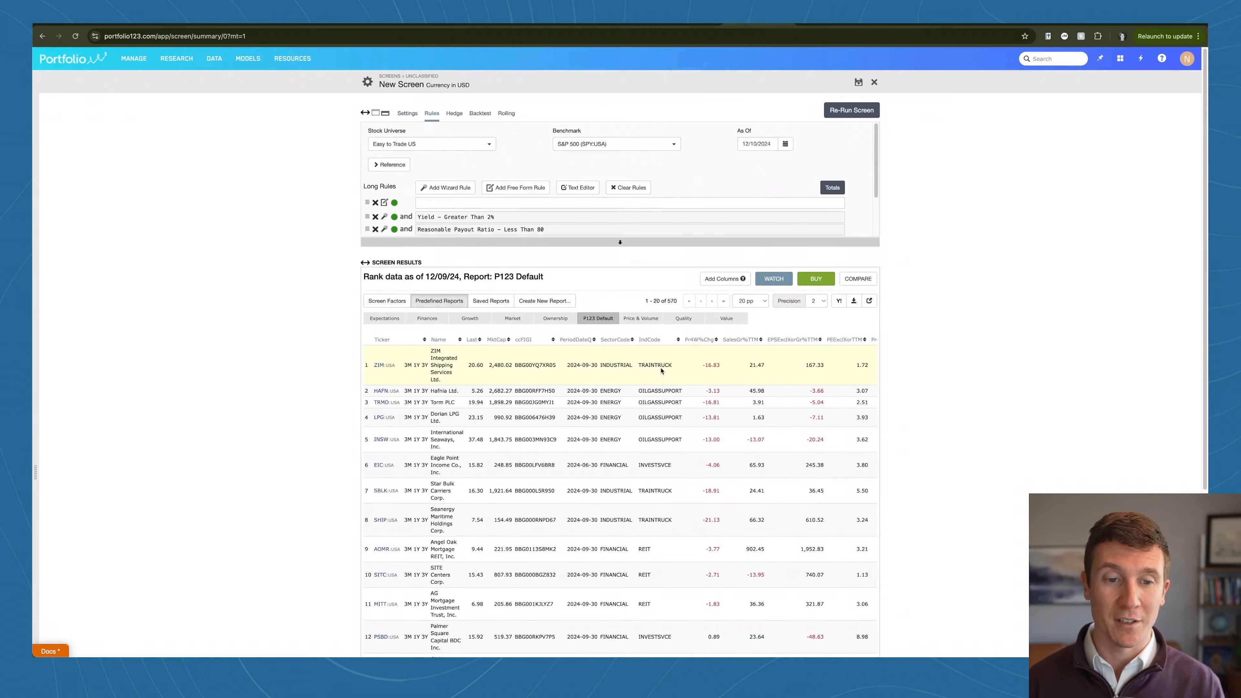
Step: Open the Return on Investment 5 years wizard rule under Fundamentals, Returns on Capital
left_click(445, 188)
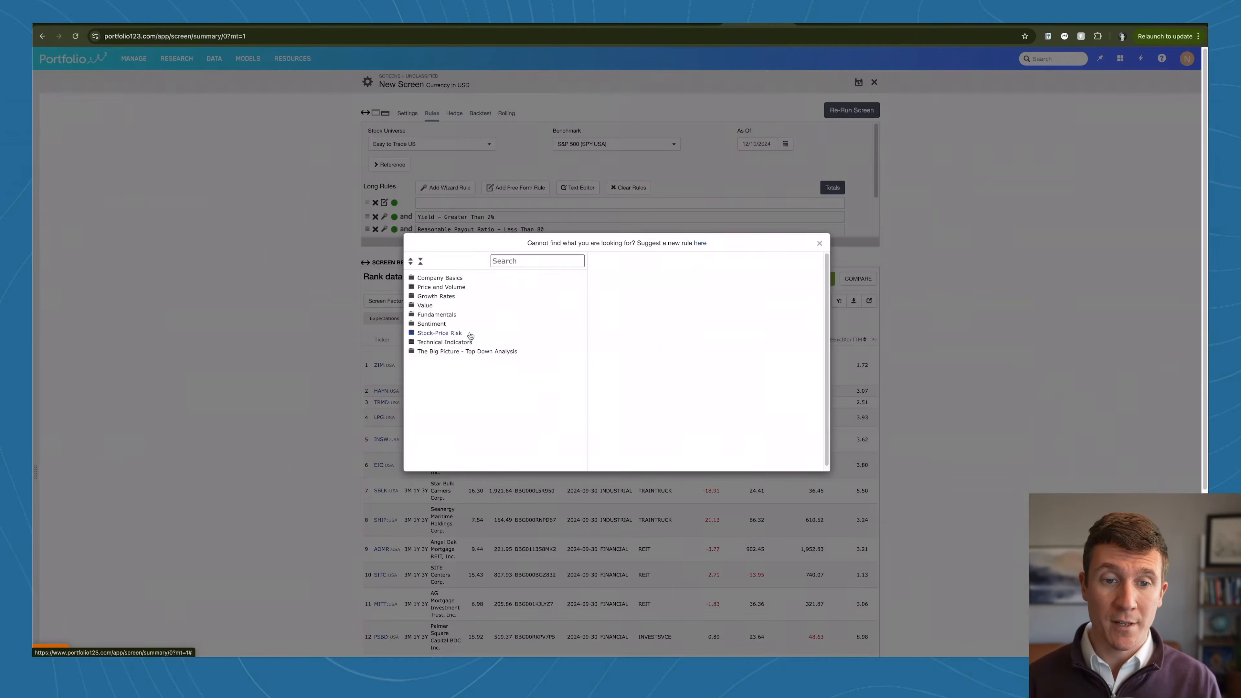
left_click(412, 318)
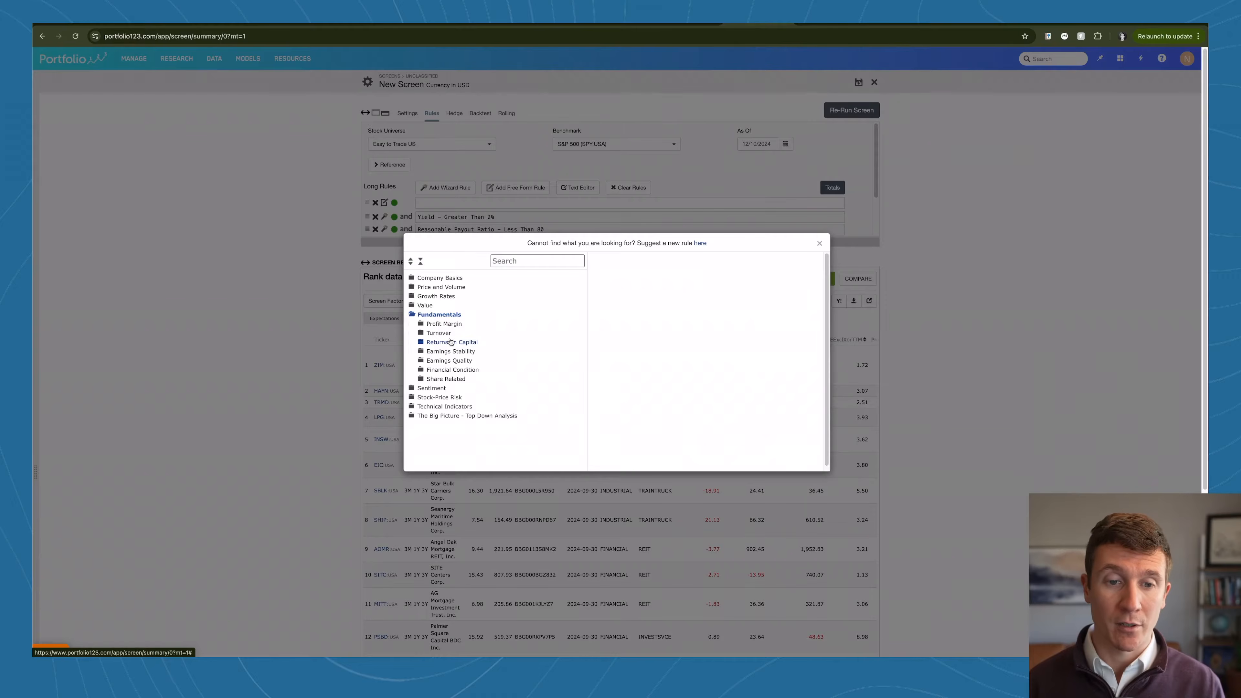
left_click(422, 344)
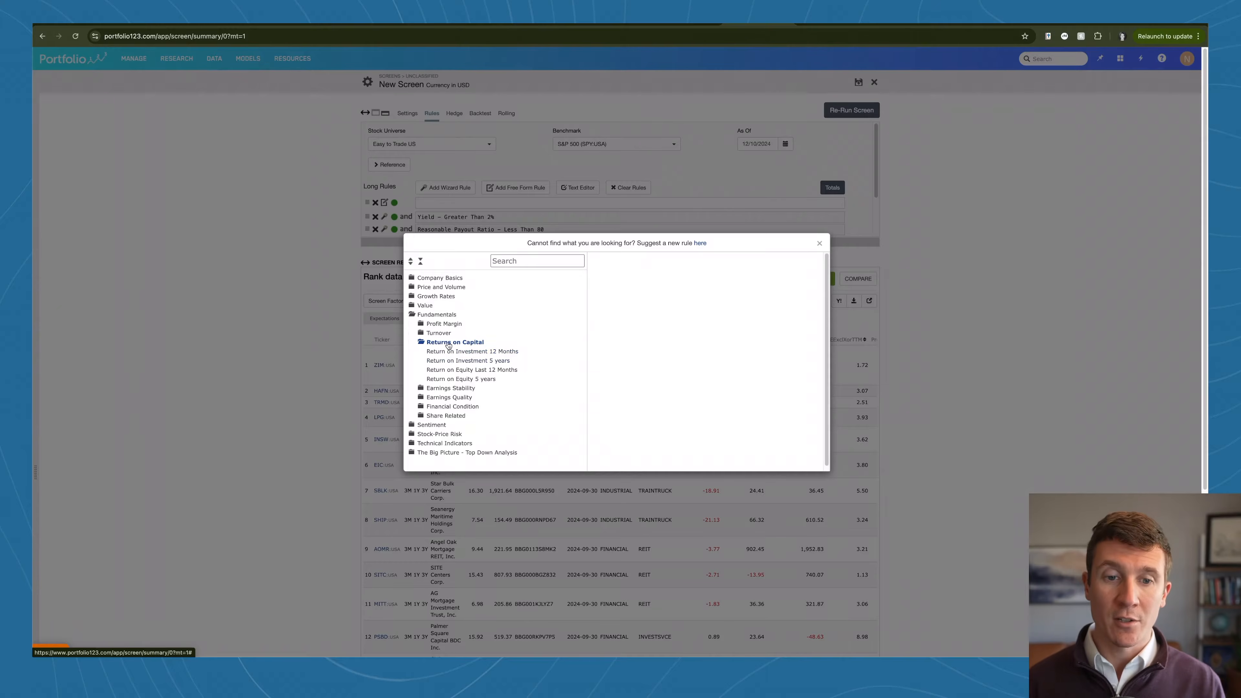
left_click(469, 361)
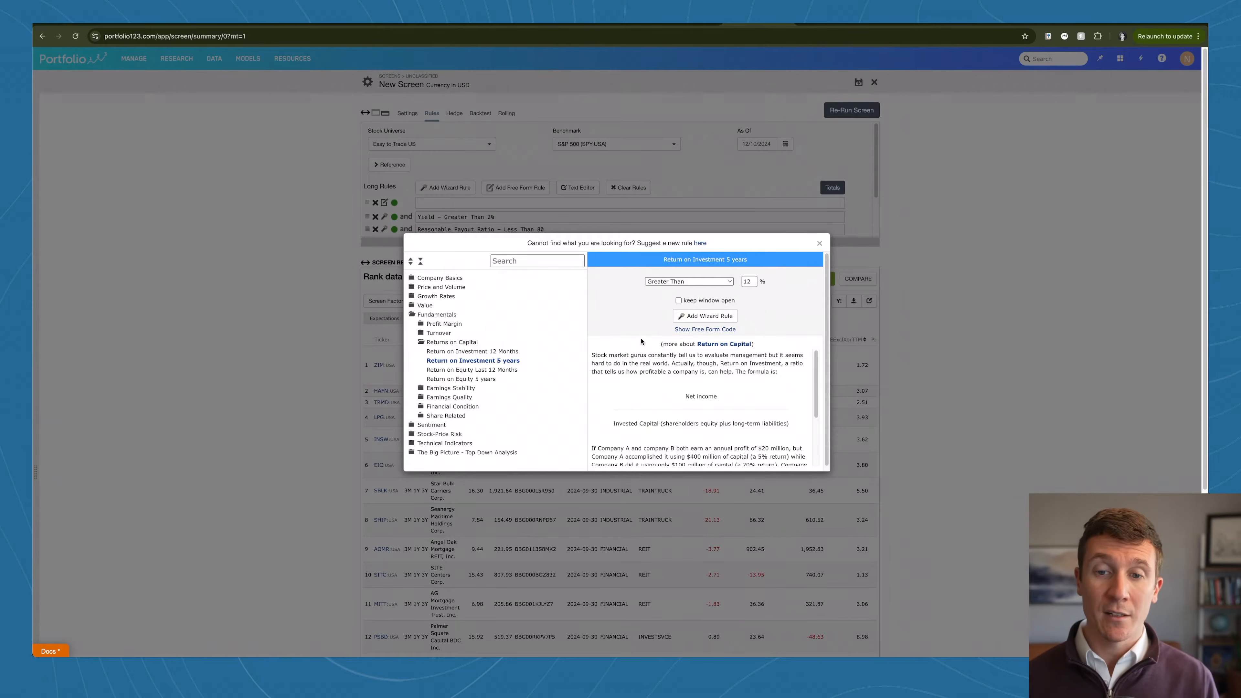
Step: Set the rule to Best in the Sector, highest 50%, add it to the long rules and re-run the screen
left_click(689, 283)
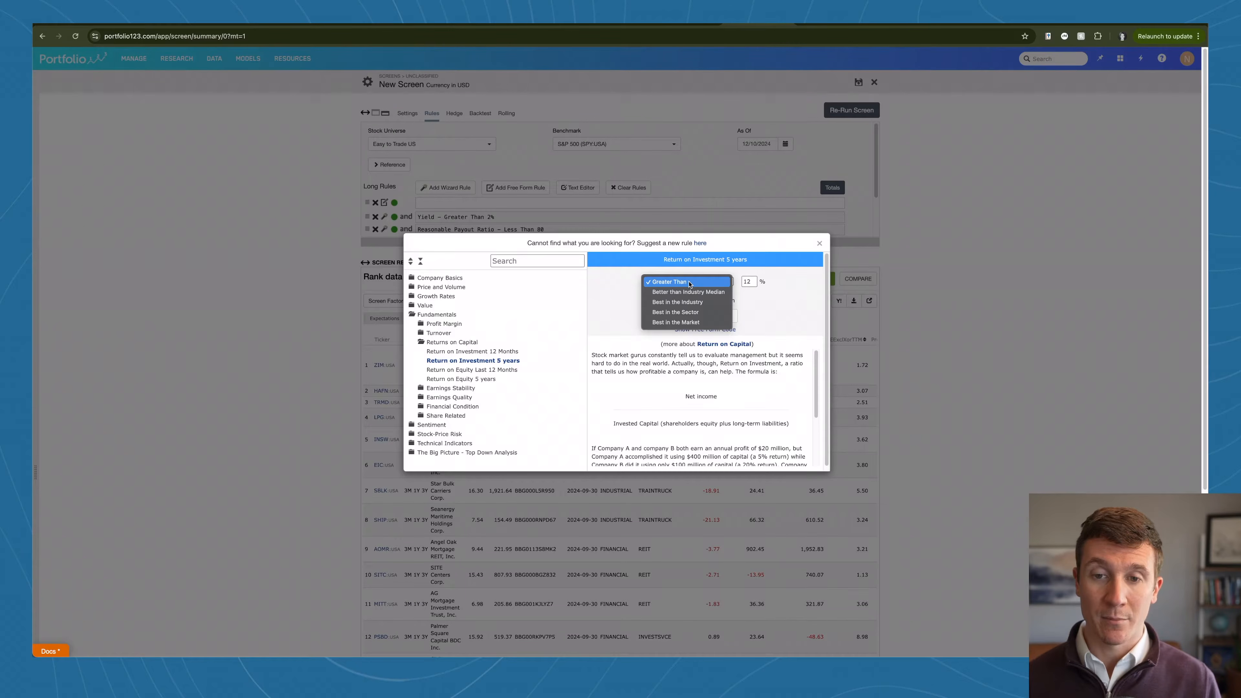
left_click(684, 313)
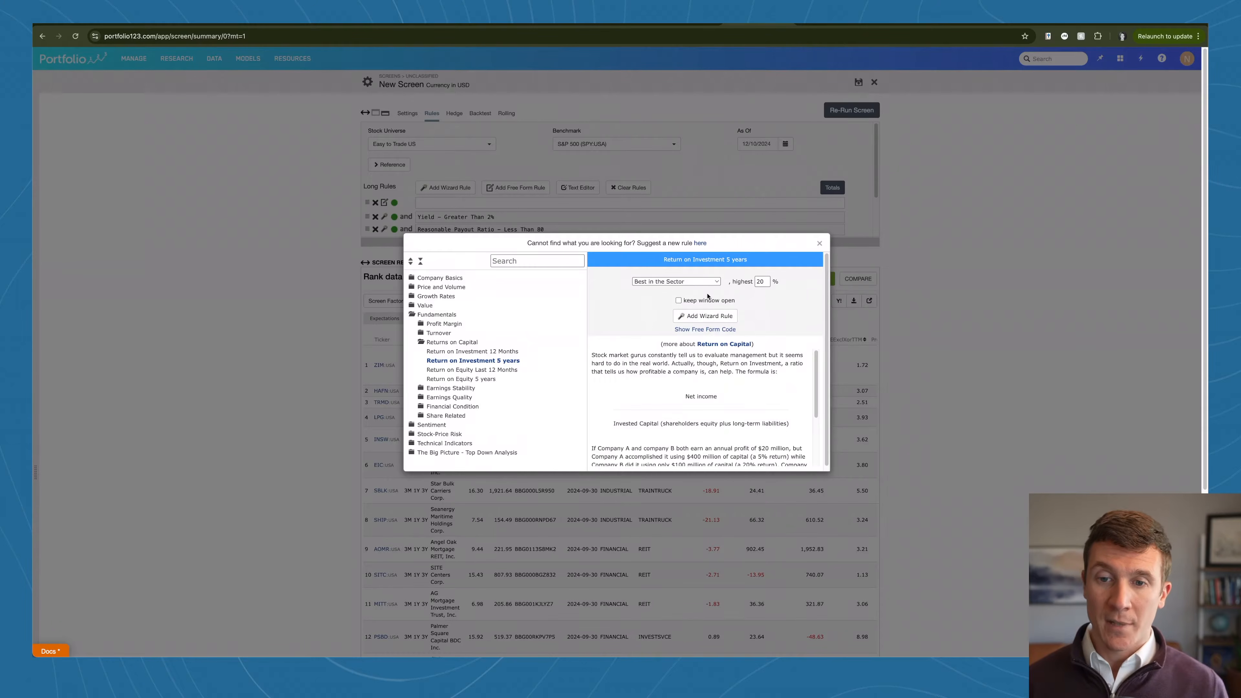
left_click(765, 282)
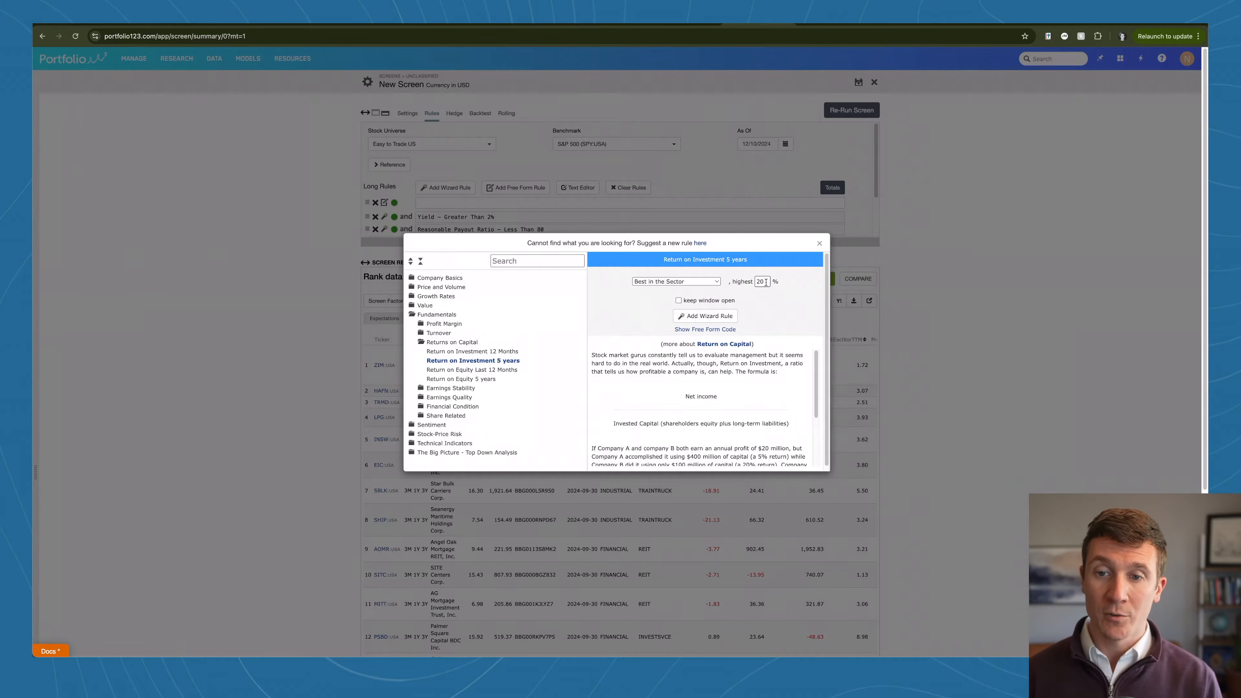
left_click_drag(765, 282, 755, 283)
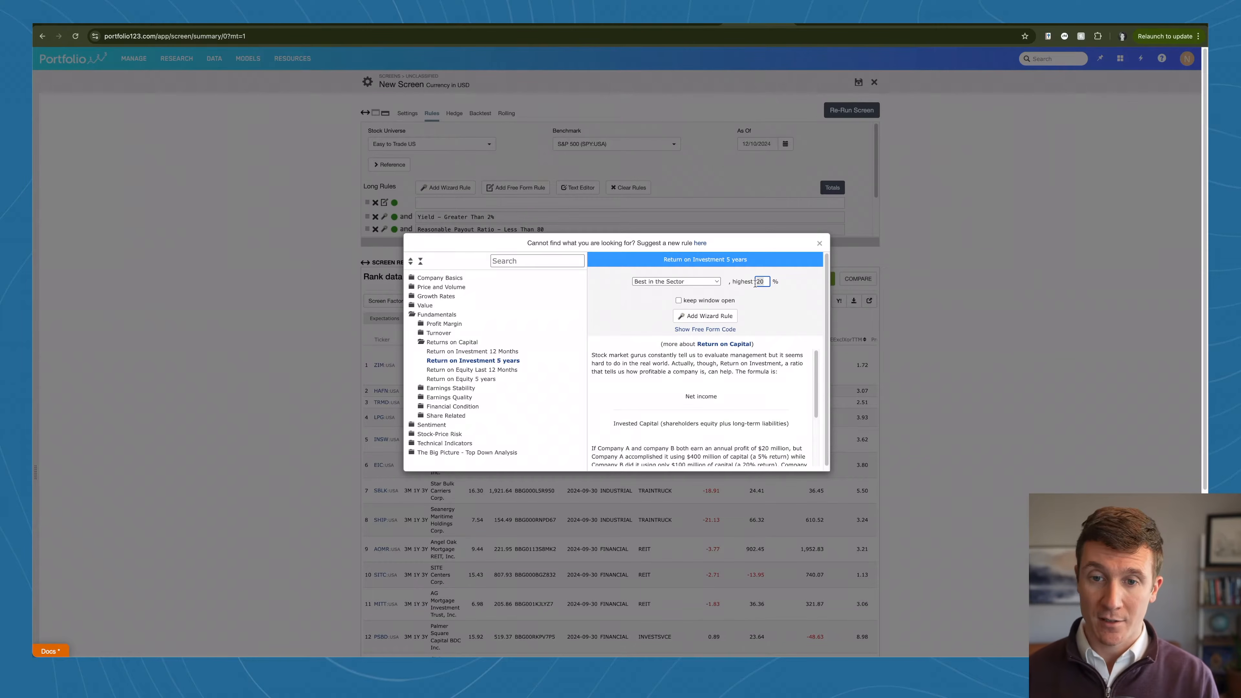
type("5")
left_click(774, 335)
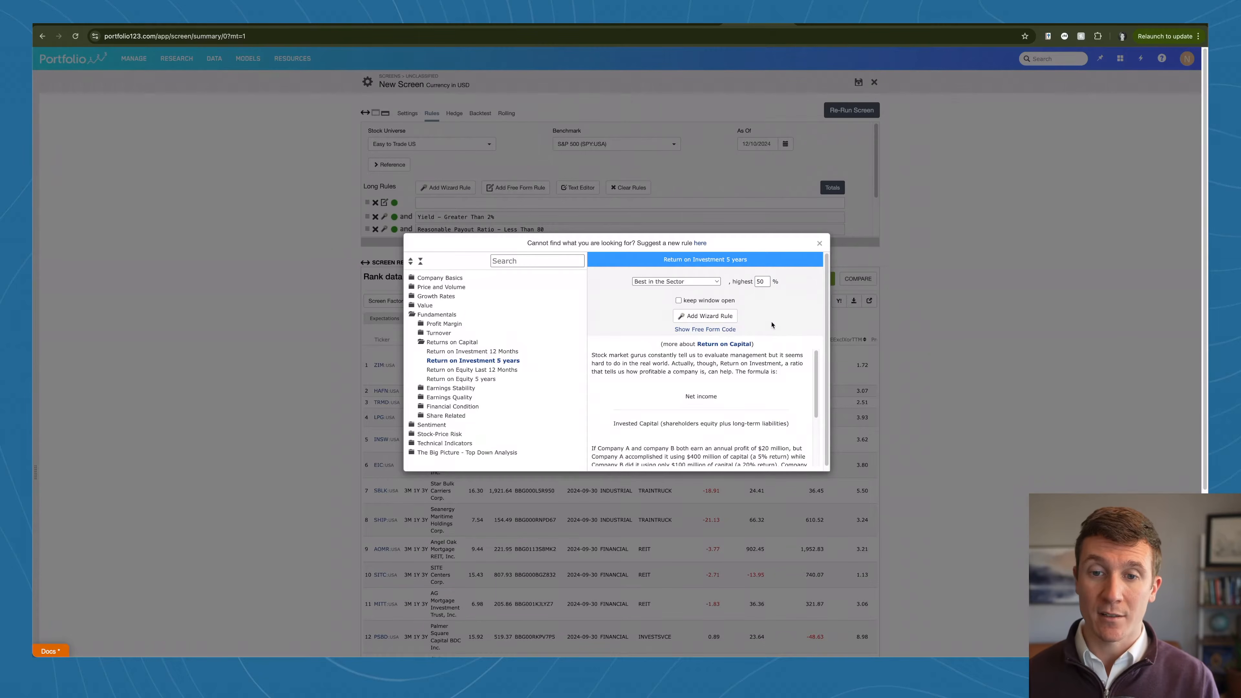
left_click(693, 317)
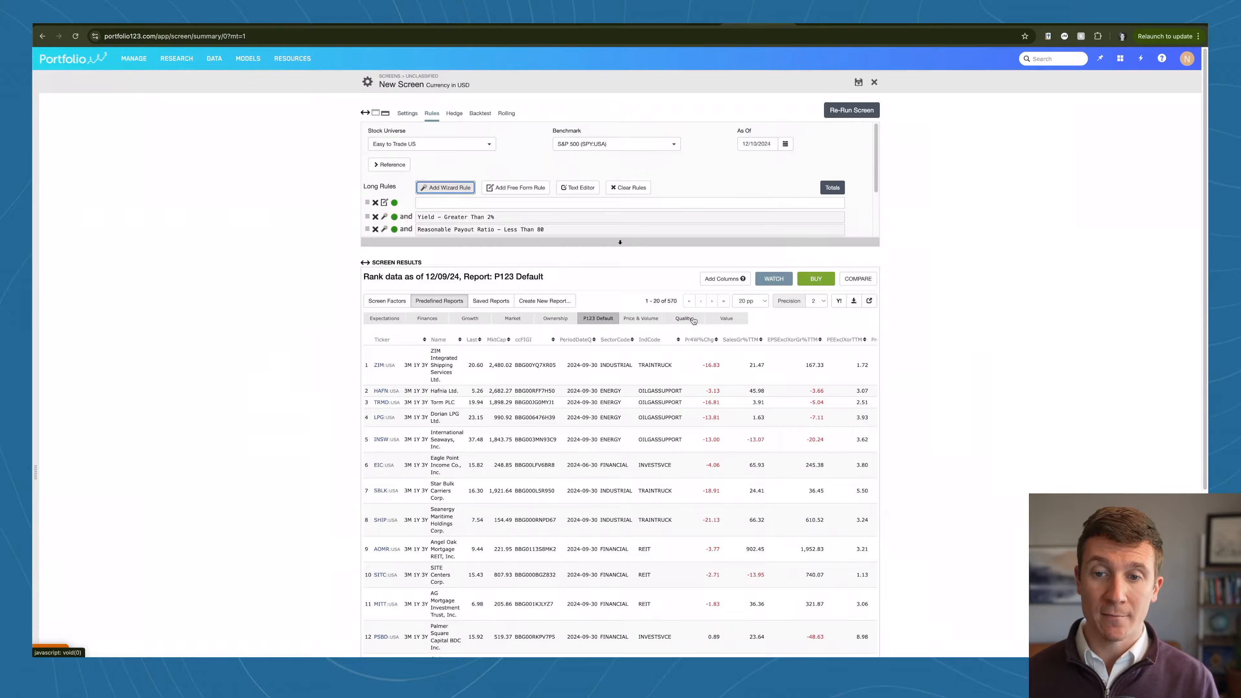
left_click(862, 114)
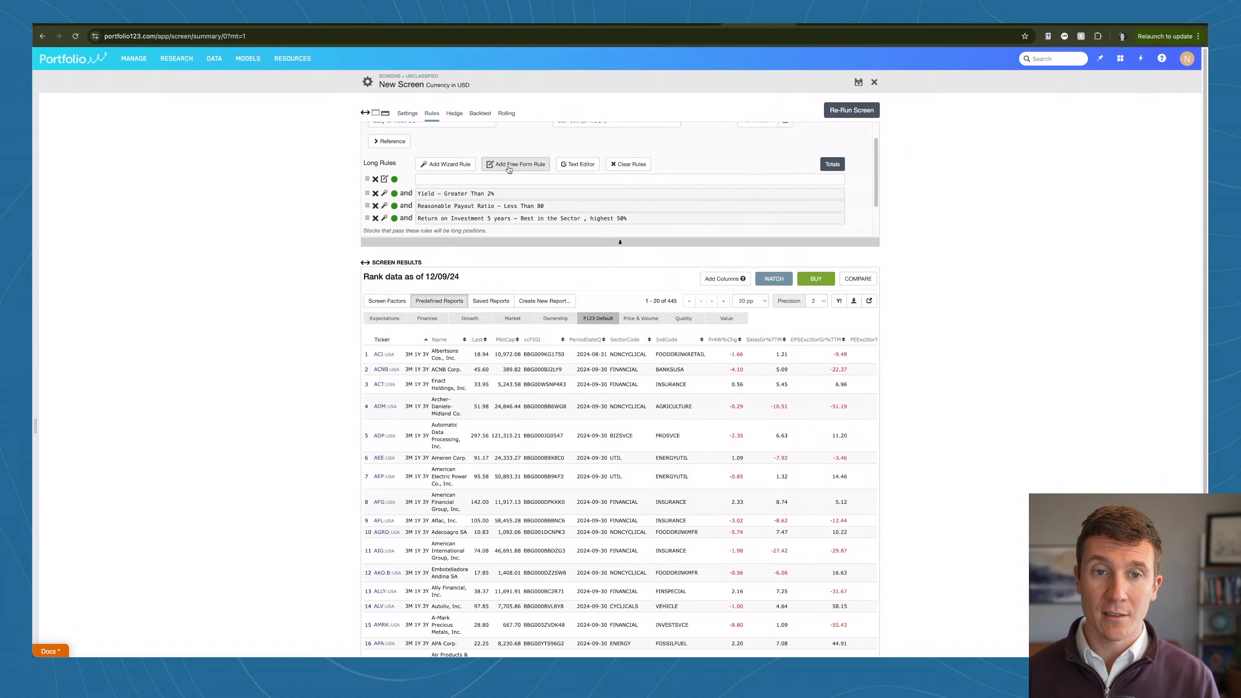
Step: Search the wizard rules for "return on invest" and open Return on Investment 5 years
left_click(460, 165)
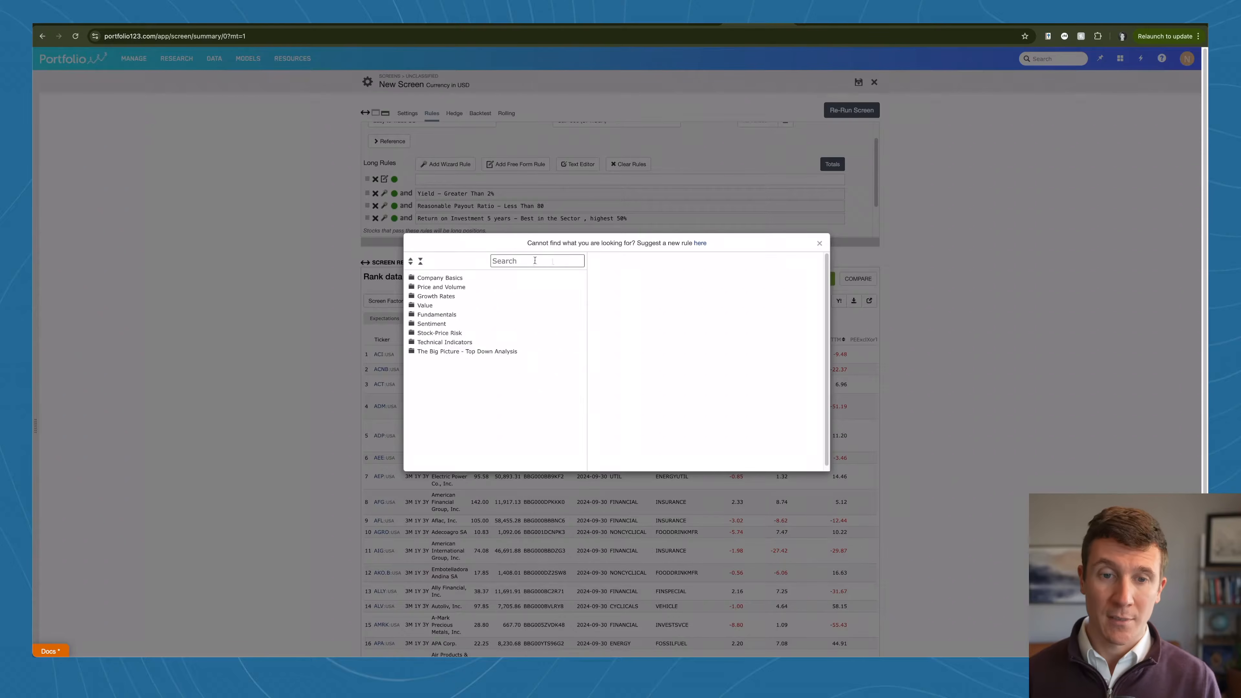
left_click(509, 260)
type("return on invest")
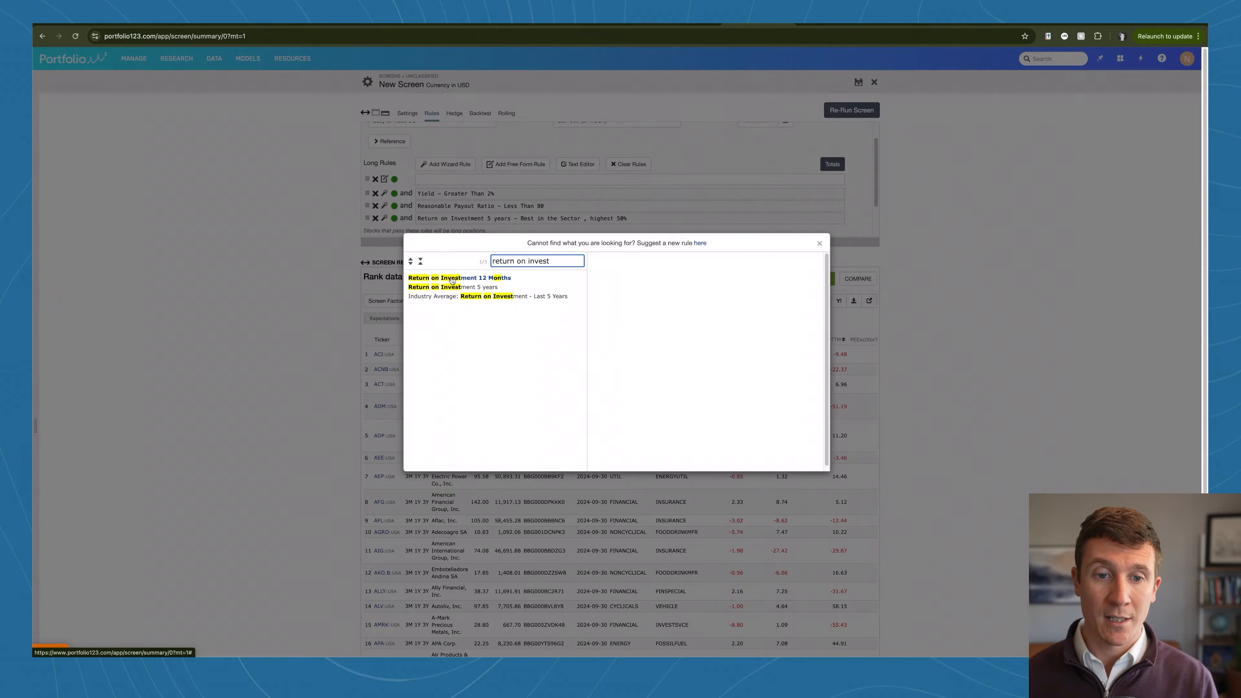
left_click(460, 292)
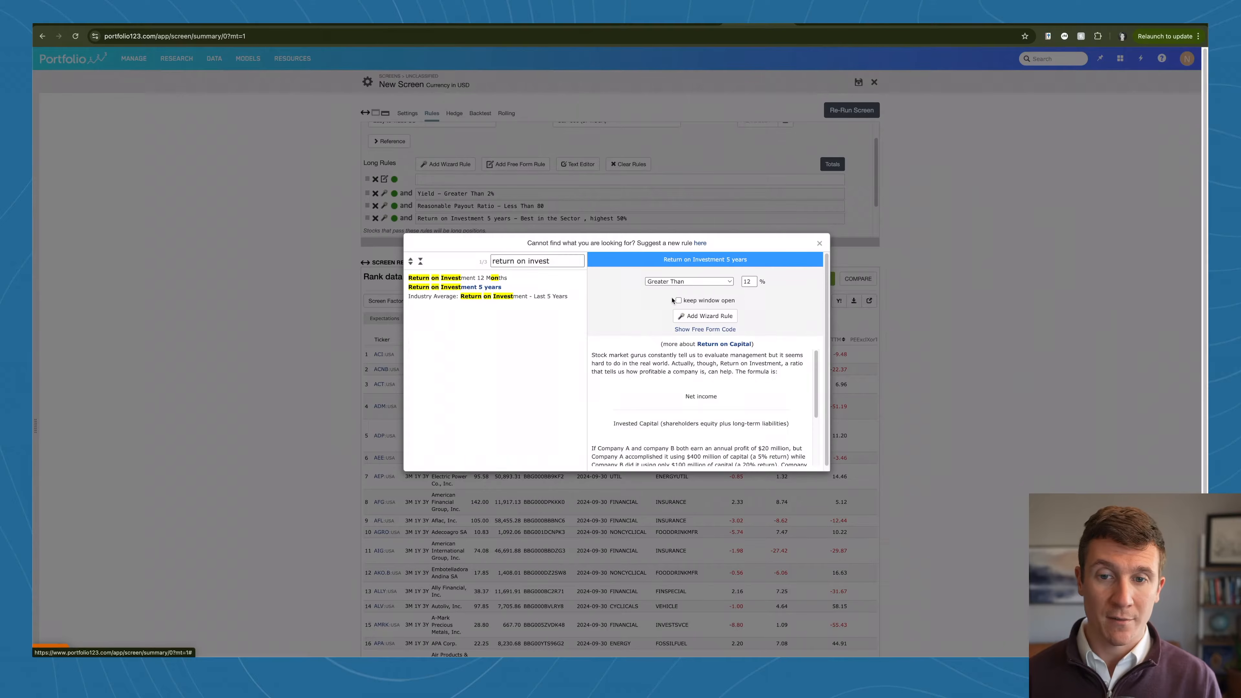
Step: Add the five-year return on investment rule as Best in the Market, highest 50%, and re-run the screen
left_click(702, 285)
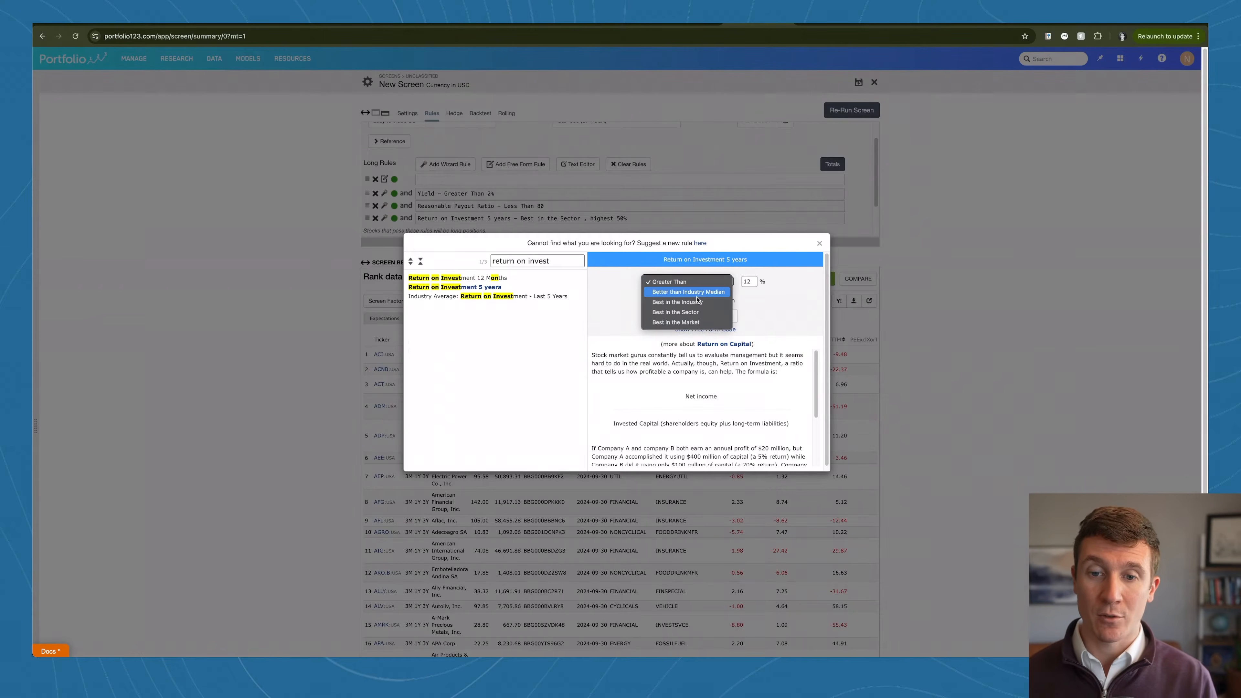
left_click(690, 323)
left_click(756, 280)
type("5")
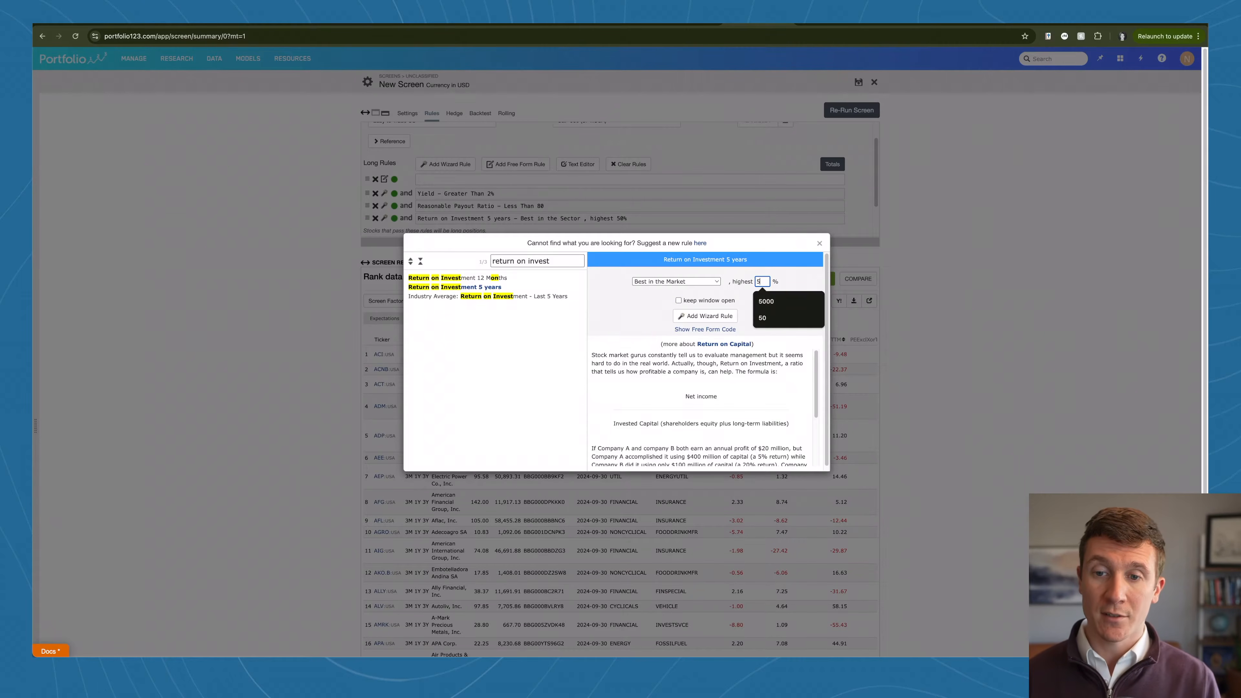
left_click(748, 296)
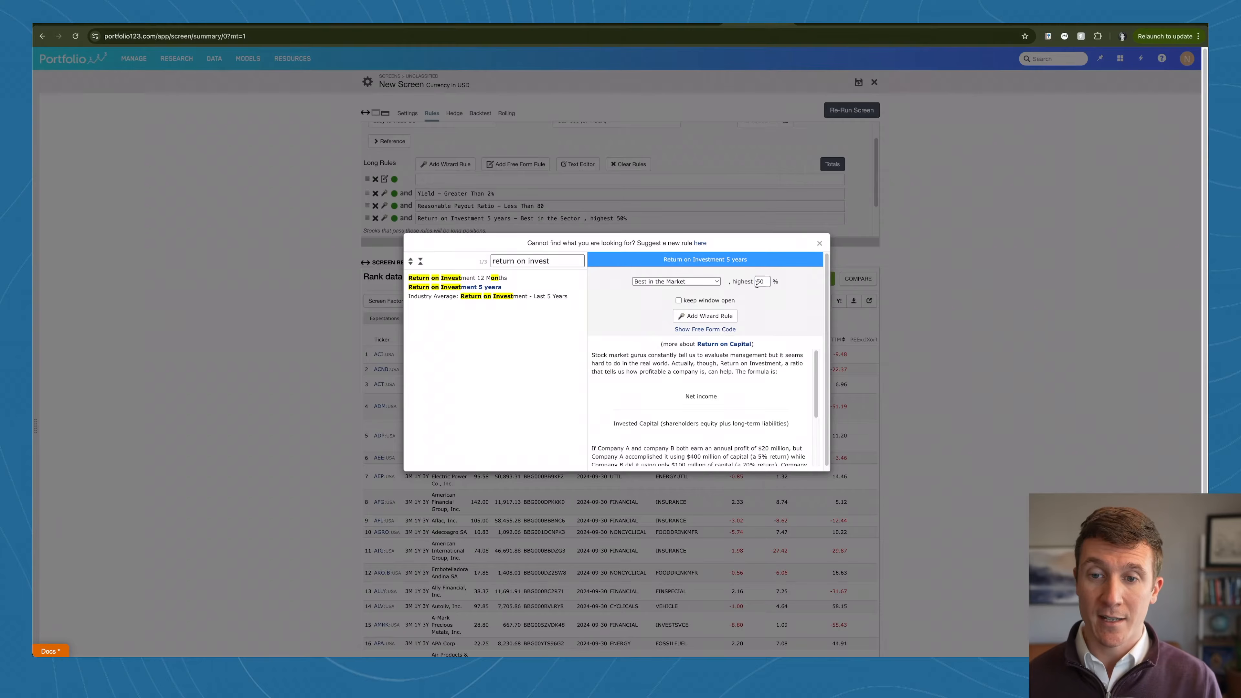
left_click(703, 317)
left_click(842, 110)
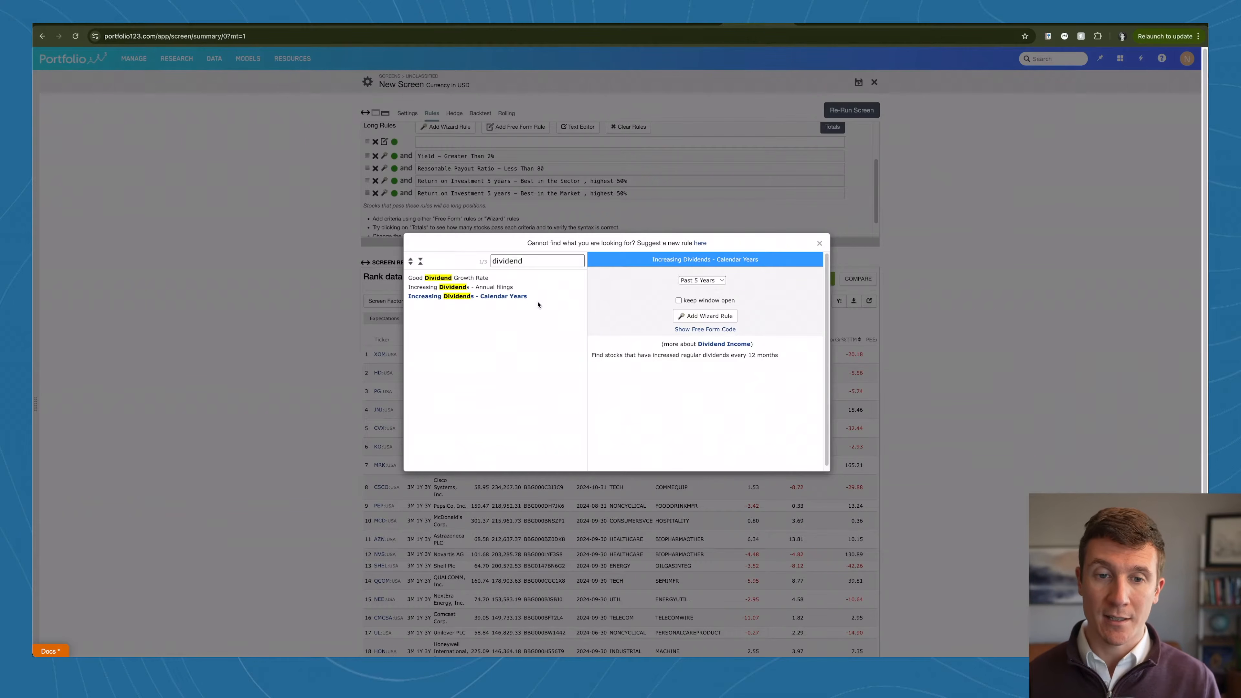
Step: Add the Increasing Dividends - Calendar Years rule for the Past 10 Years and re-run the screen
left_click(506, 295)
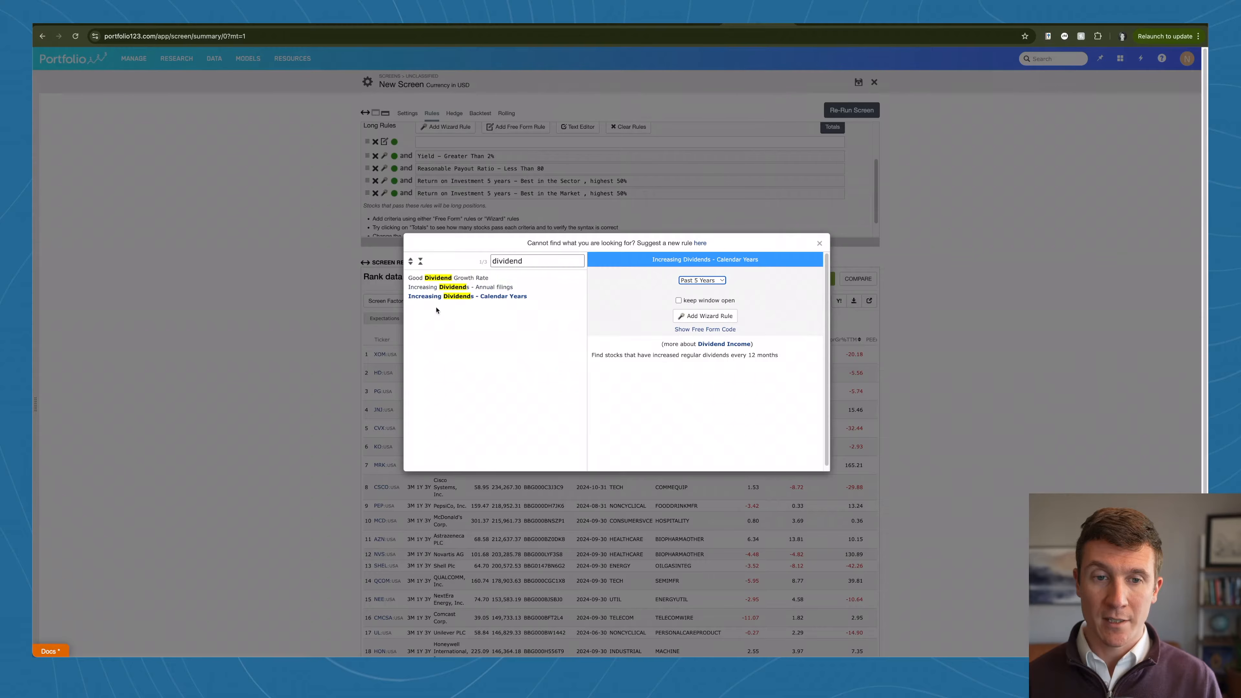
left_click(681, 284)
left_click(689, 290)
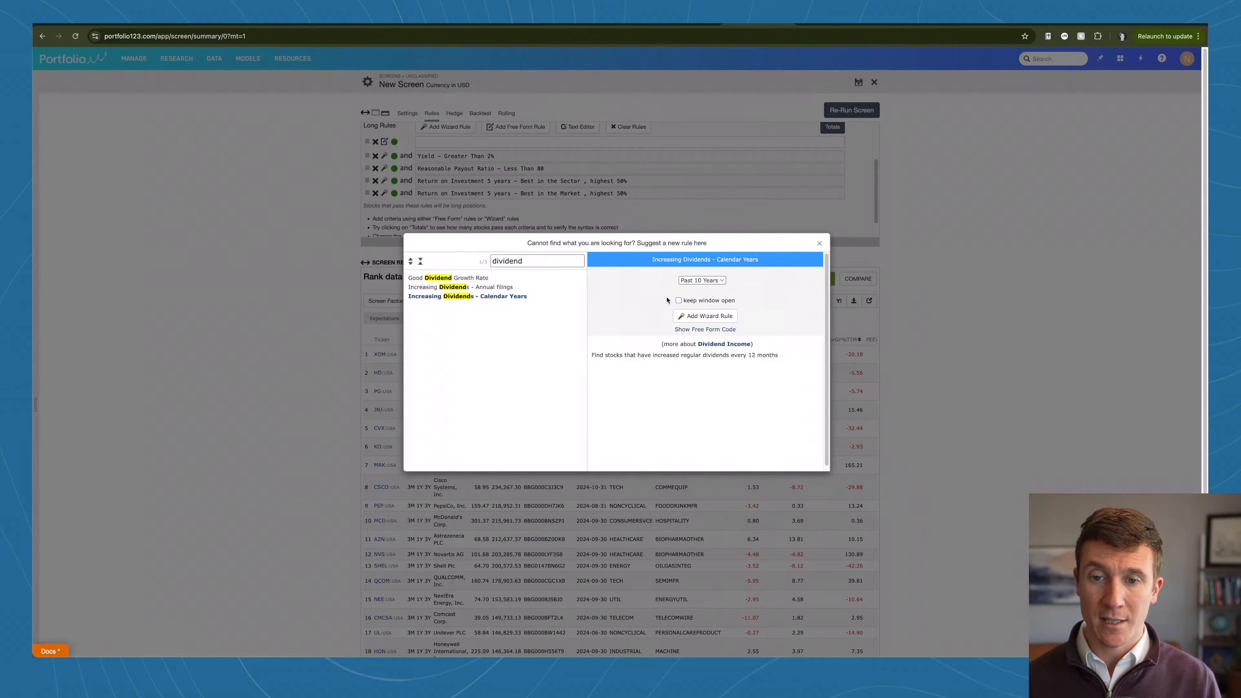
left_click(709, 317)
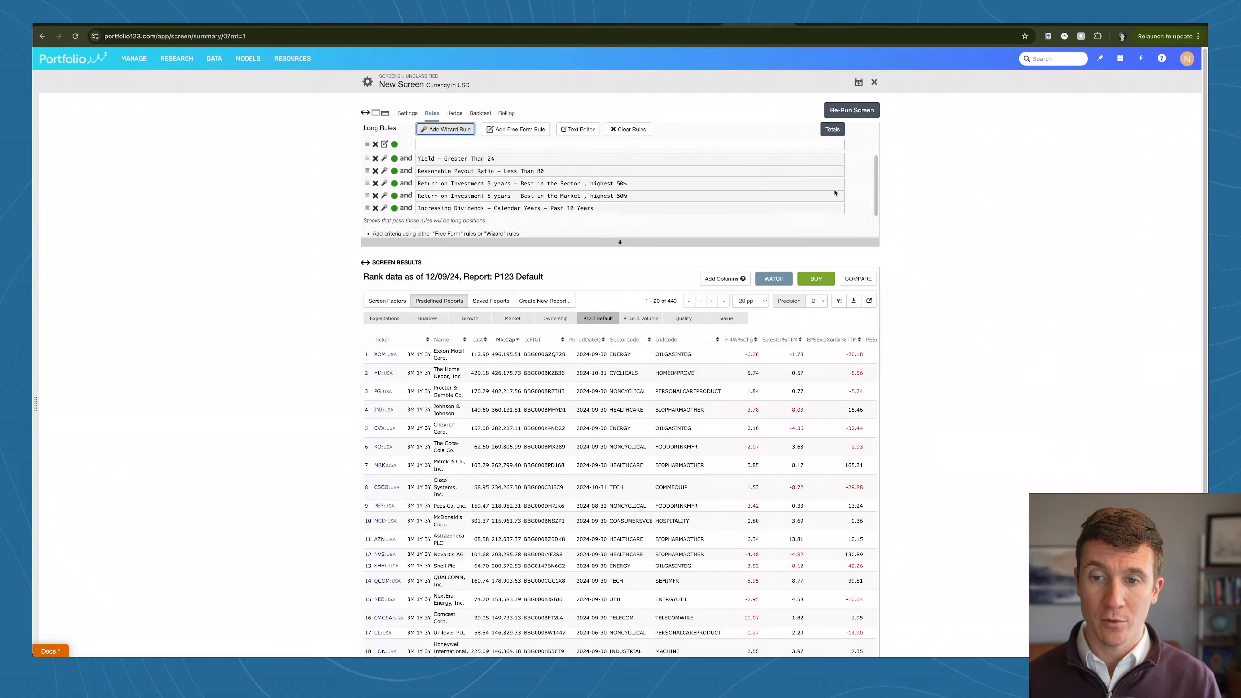
left_click(853, 112)
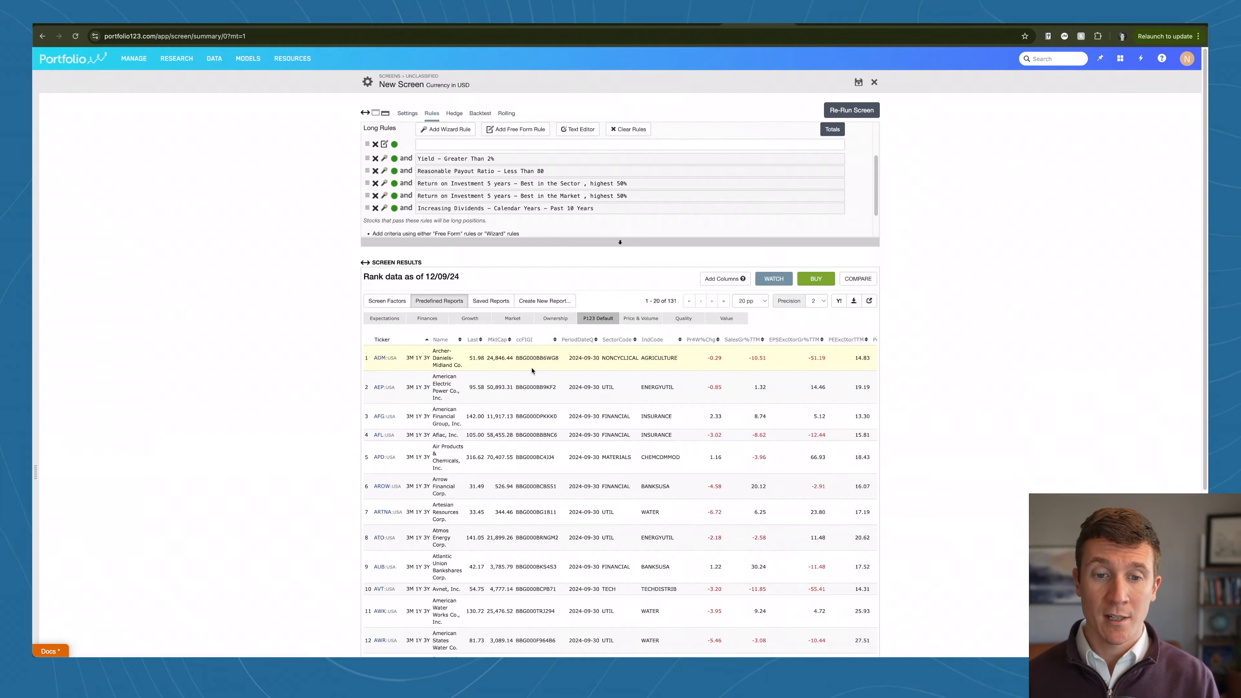
Step: Sort the dividend-growth results by Yield from highest to lowest and review the companies and their yields
scroll(587, 362, "right", 3)
left_click(863, 339)
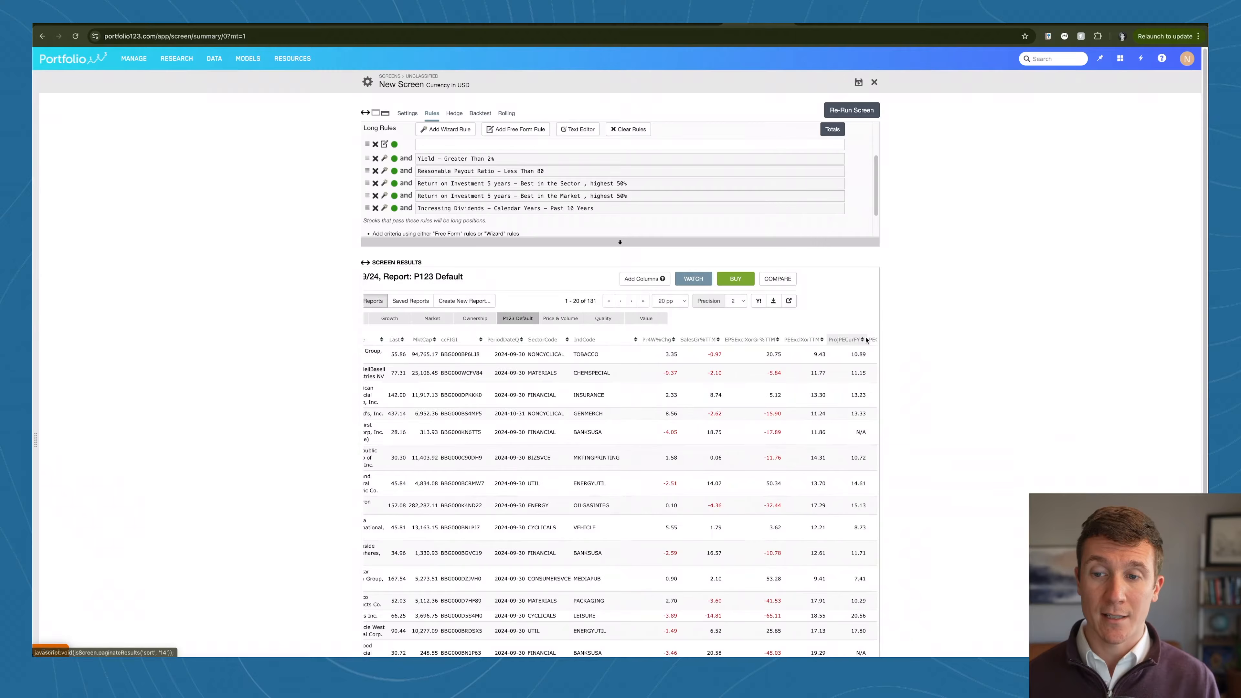
scroll(755, 399, "right", 2)
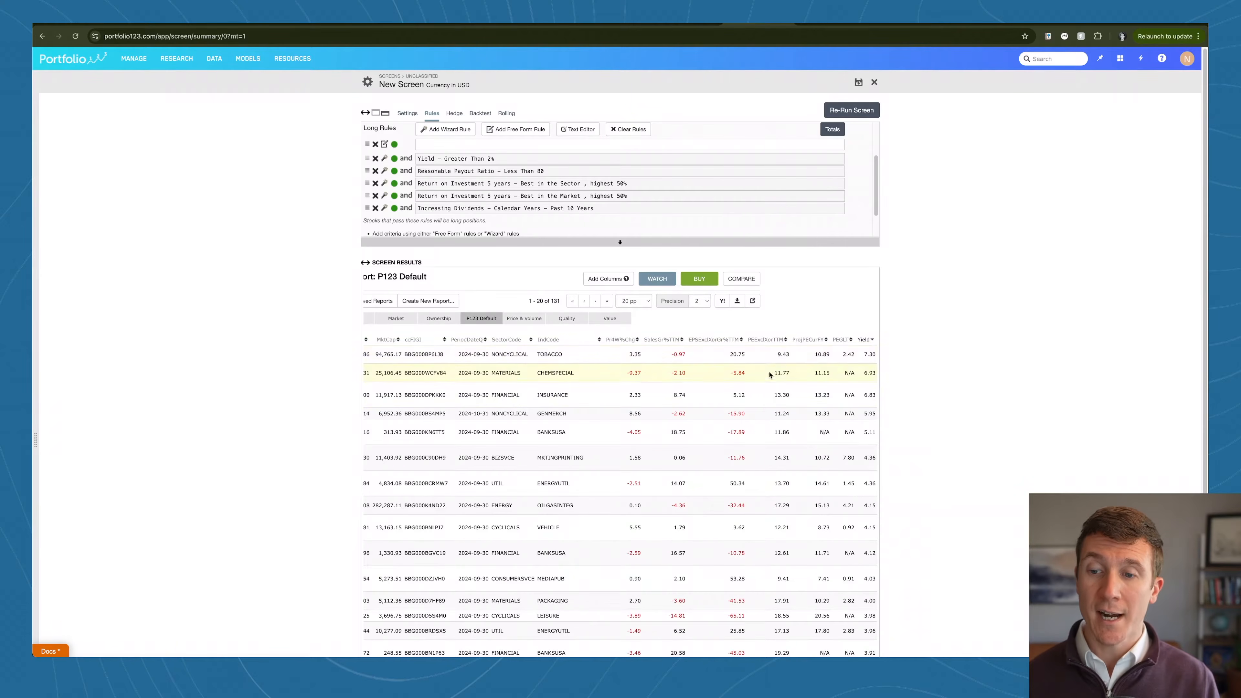
scroll(759, 366, "left", 3)
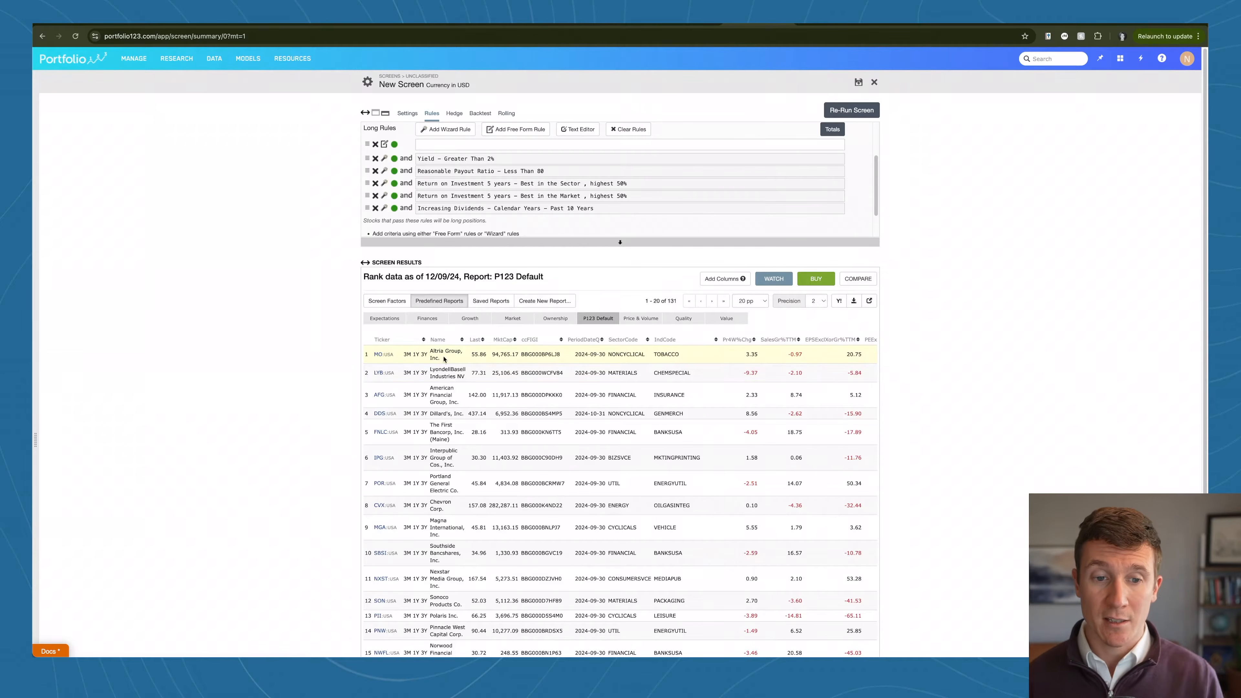
Step: Compare the results sorted by market cap from largest to smallest and by ProjPECurFY from lowest to highest
left_click(503, 340)
scroll(805, 342, "right", 3)
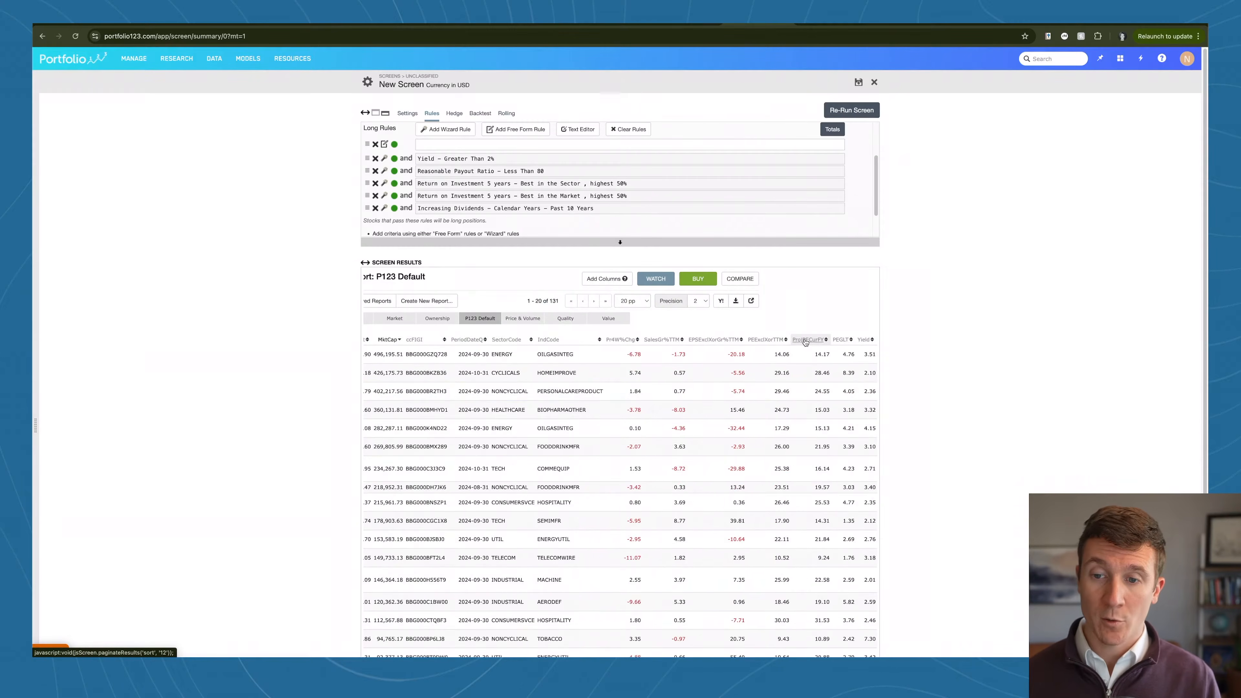
left_click(806, 340)
left_click(805, 341)
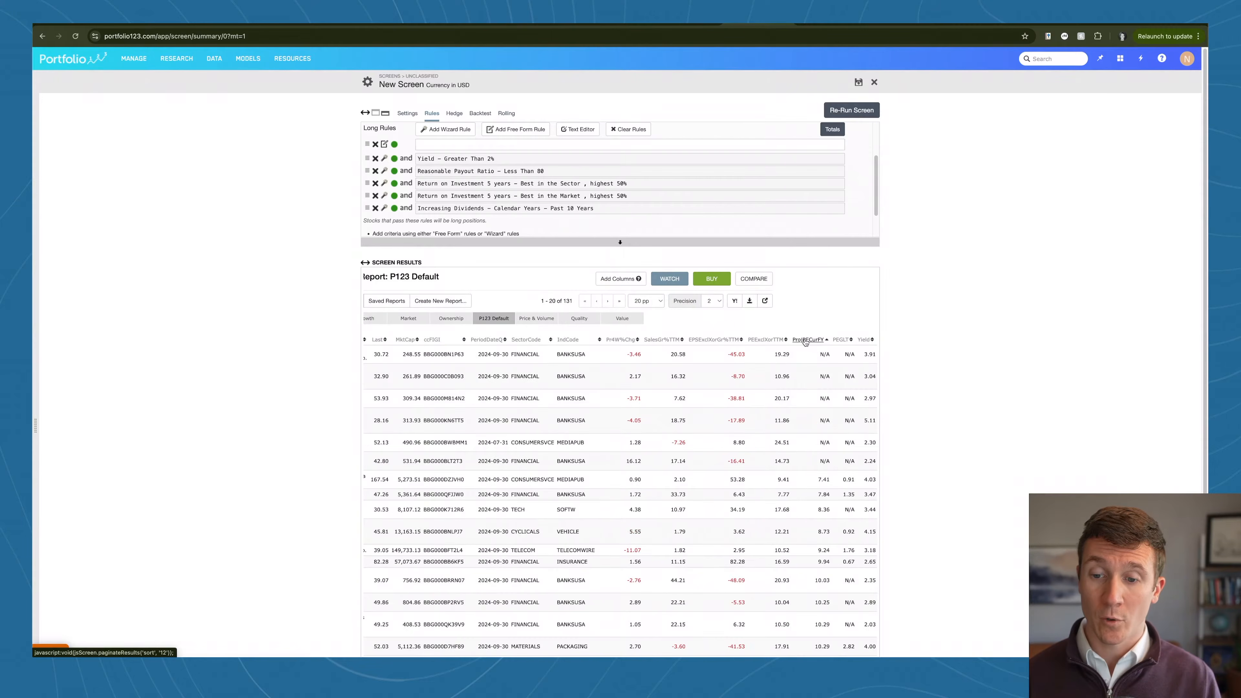
scroll(799, 352, "left", 3)
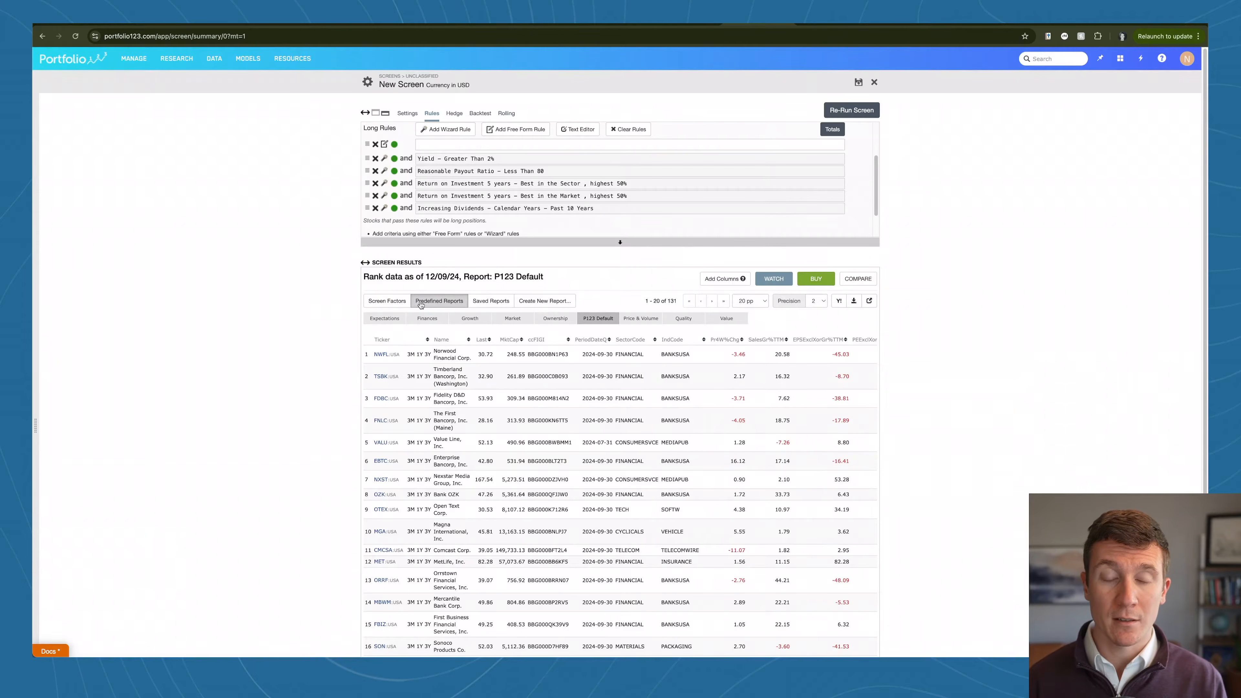
Step: Show the Screen Factors report with All rows on one page and download the results
left_click(396, 302)
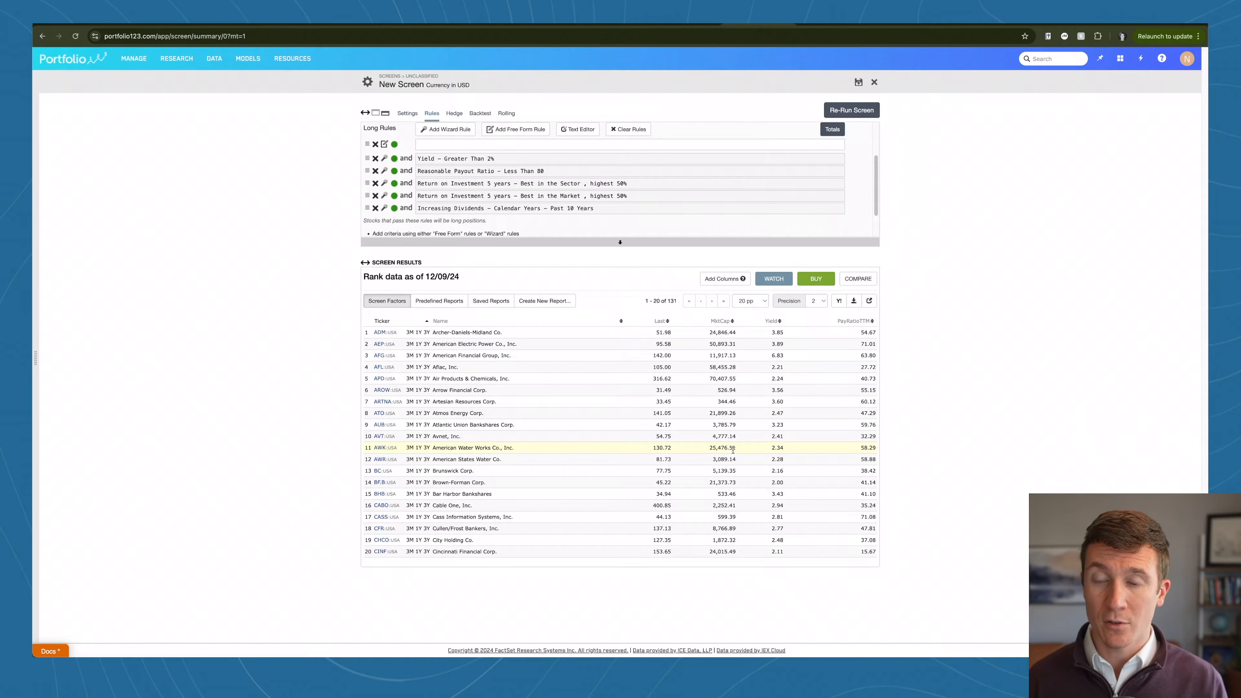
left_click(745, 302)
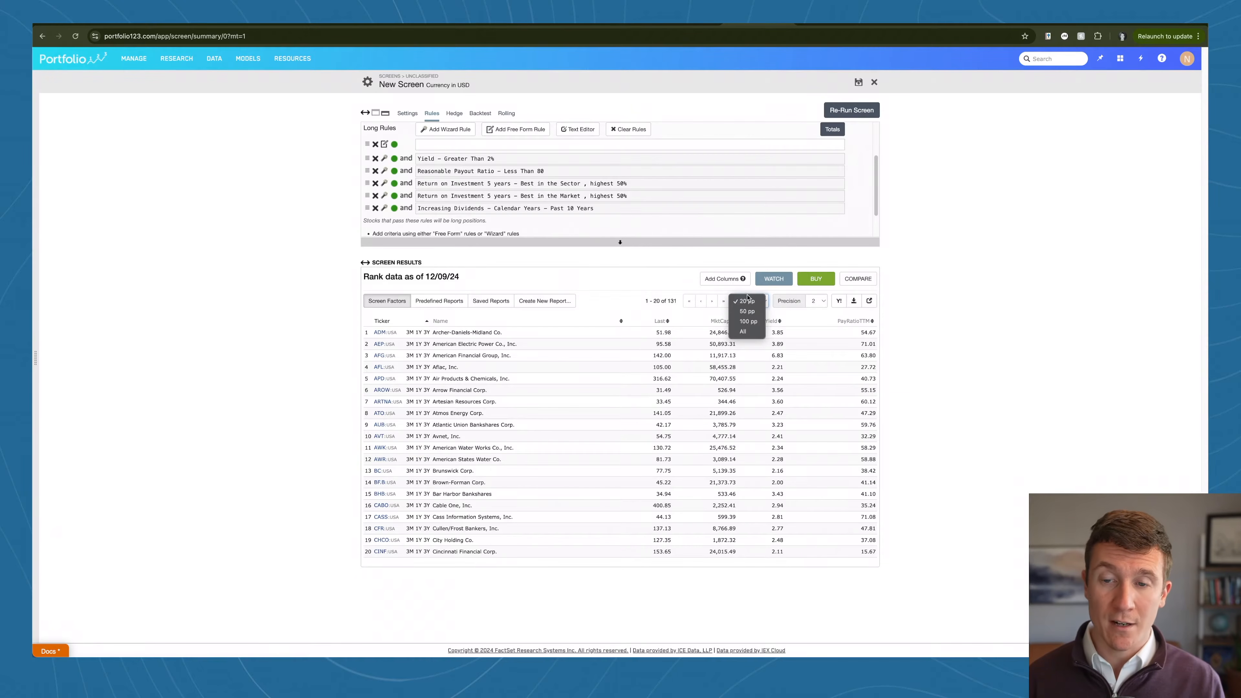
left_click(749, 332)
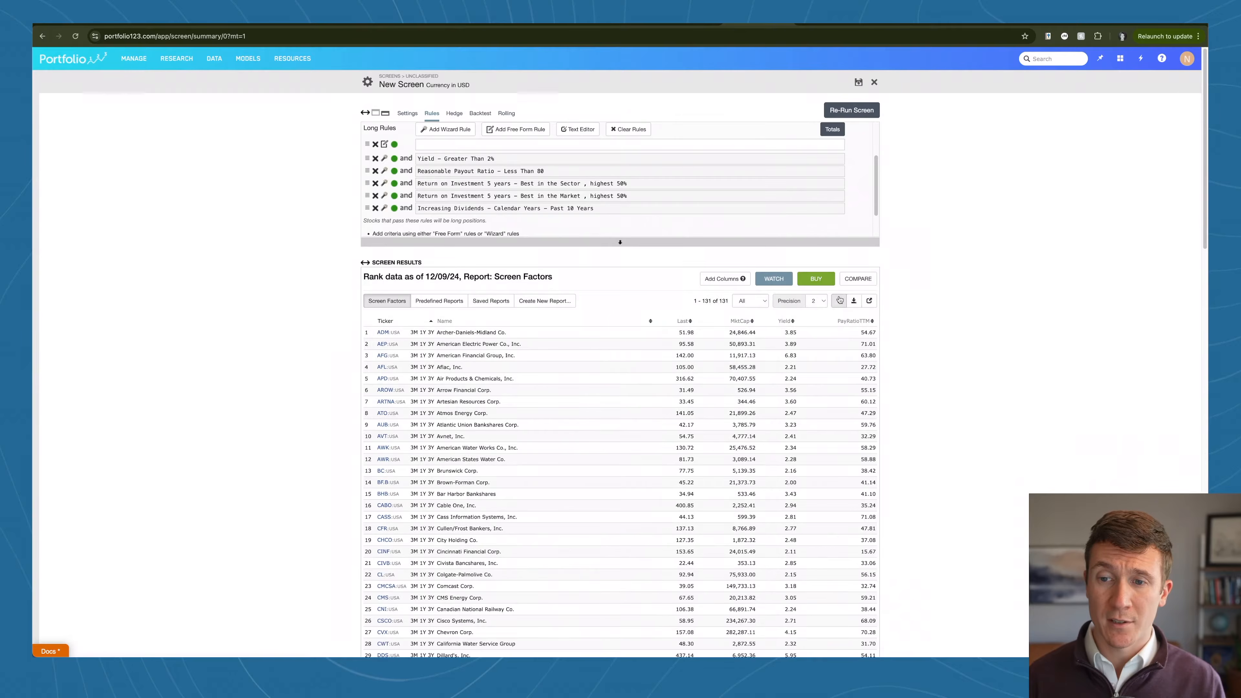
left_click(854, 300)
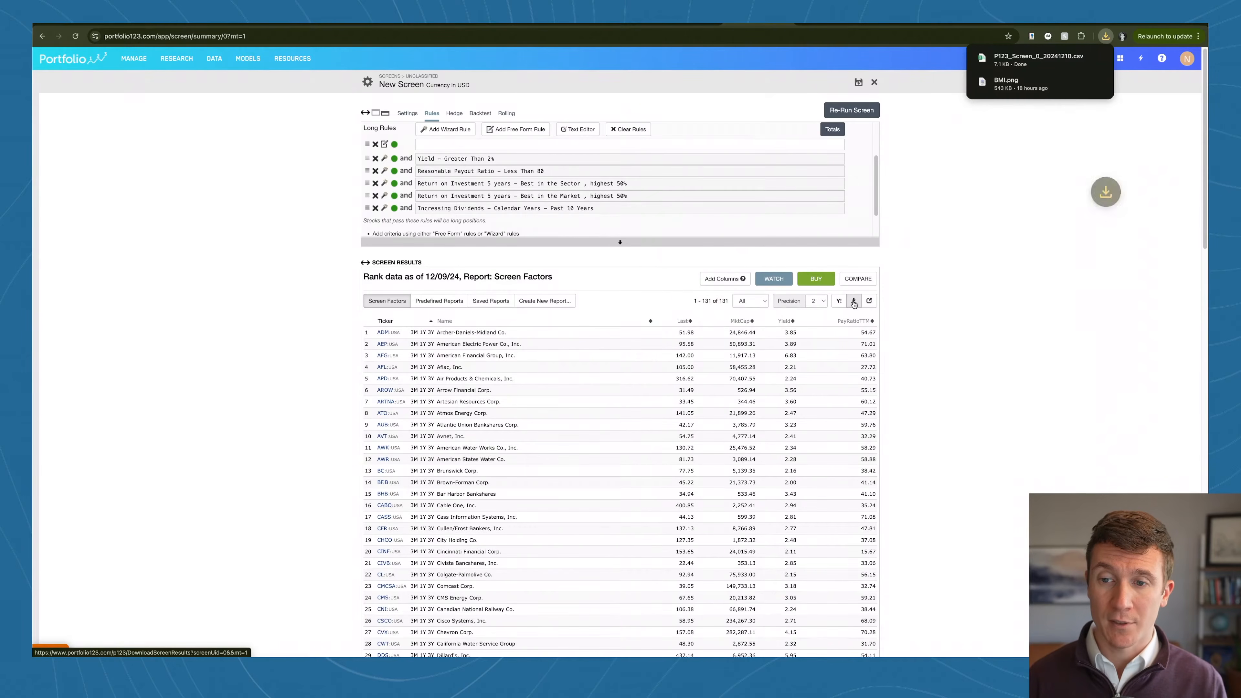